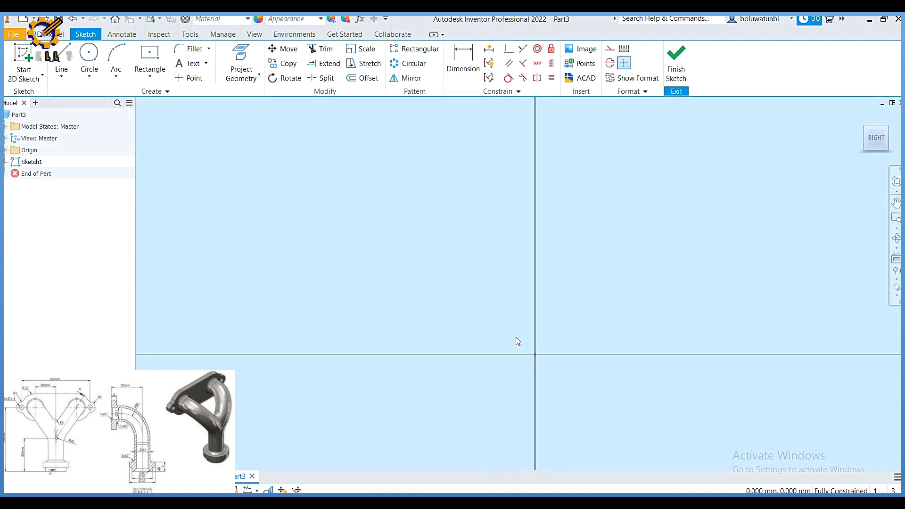
Sketch a vertical line about 58 mm long up from the origin, continued by a line slanting up to the right
click(61, 59)
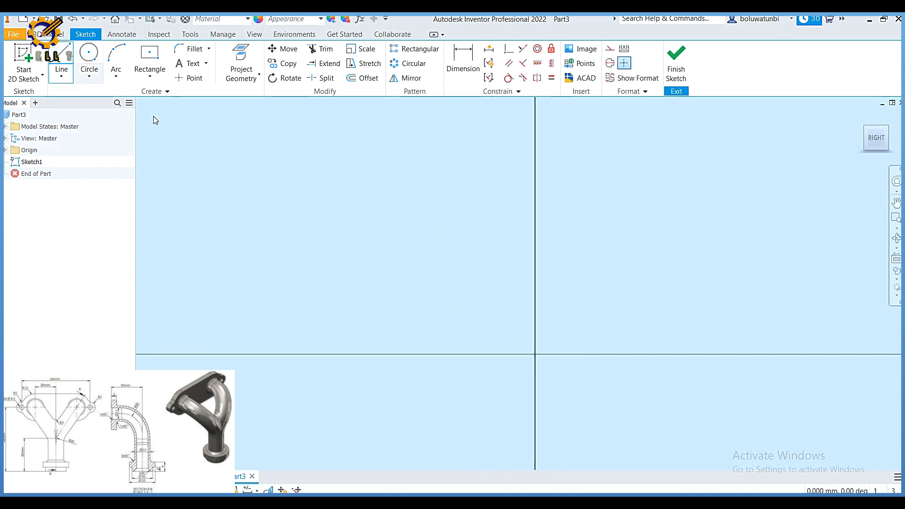
click(536, 354)
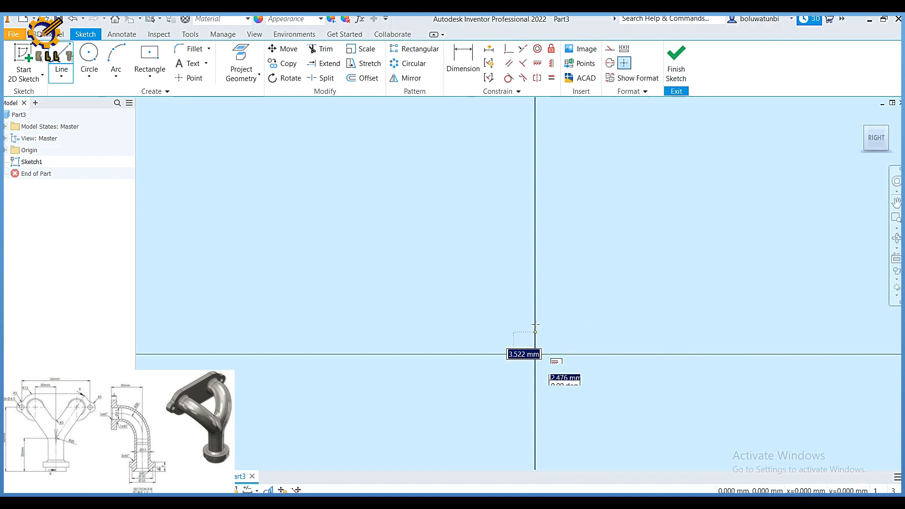
click(537, 172)
middle_drag(545, 172, 510, 339)
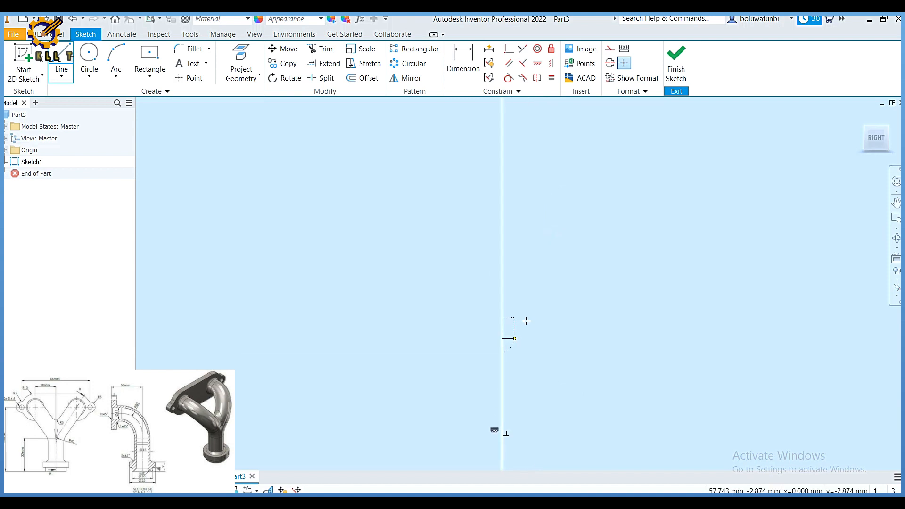
click(618, 206)
Dimension the vertical line's length as 32 mm
click(463, 60)
middle_drag(645, 393, 623, 262)
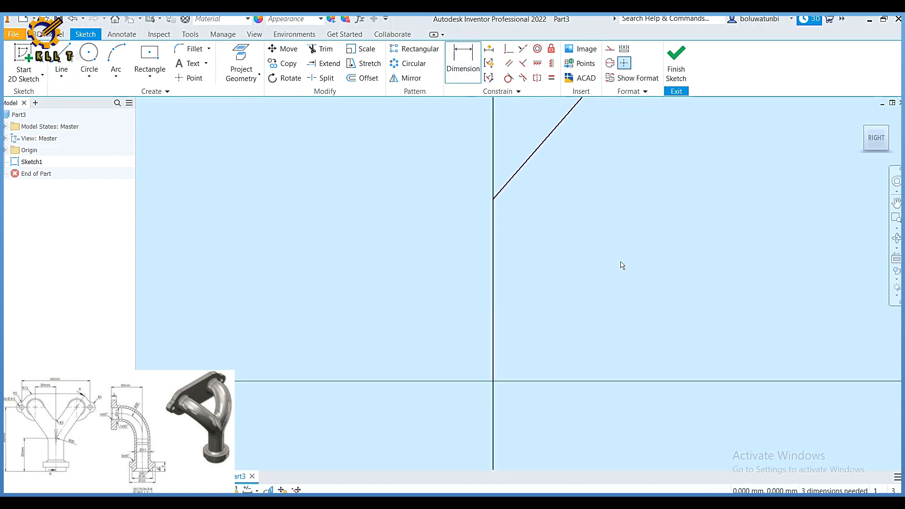
click(494, 326)
click(398, 324)
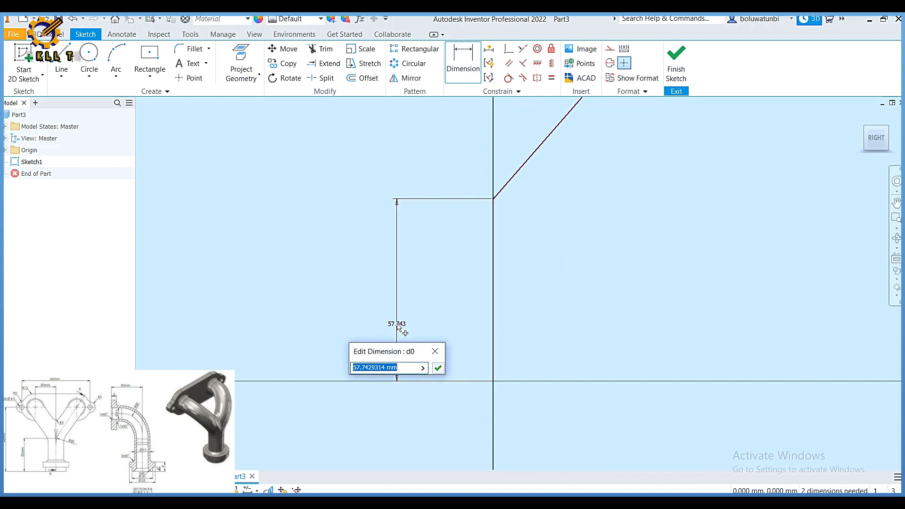
text(32)
key(Return)
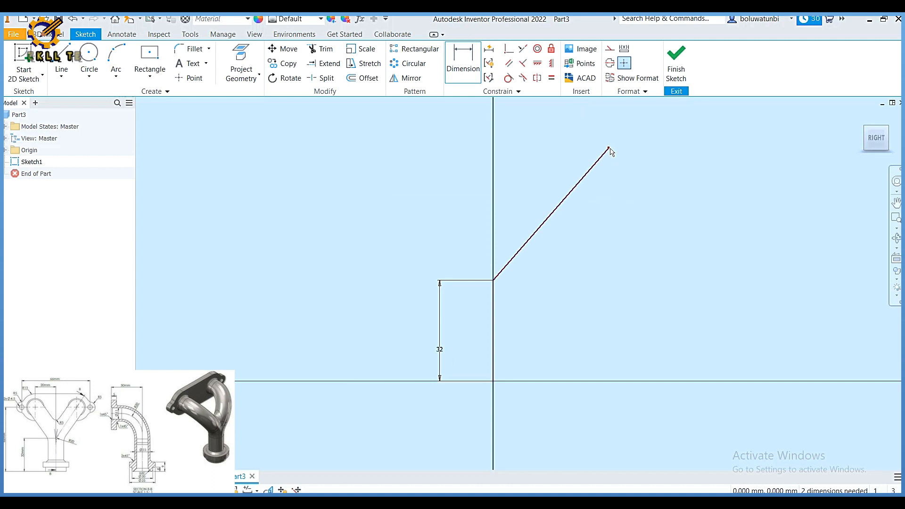
Dimension the slanted line's upper end at 62 mm above the origin and 20 mm horizontally from it
click(498, 381)
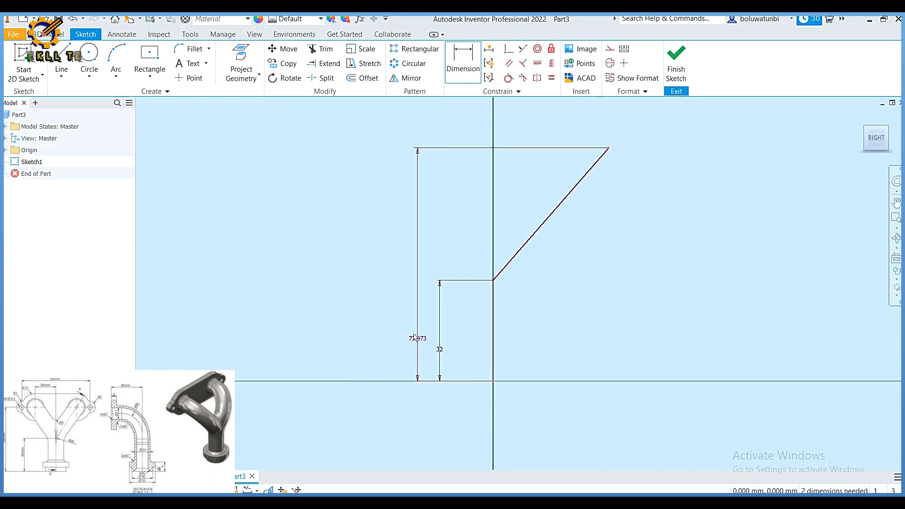
click(409, 331)
text(62)
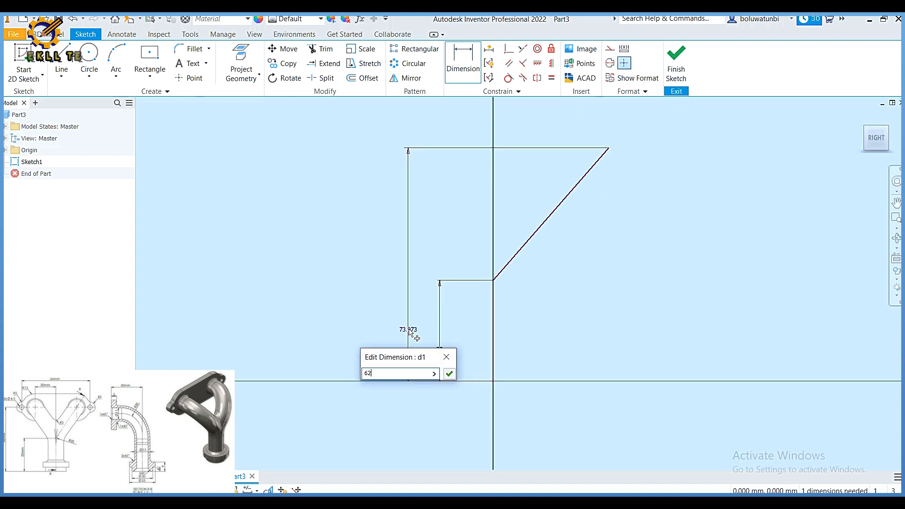
key(Return)
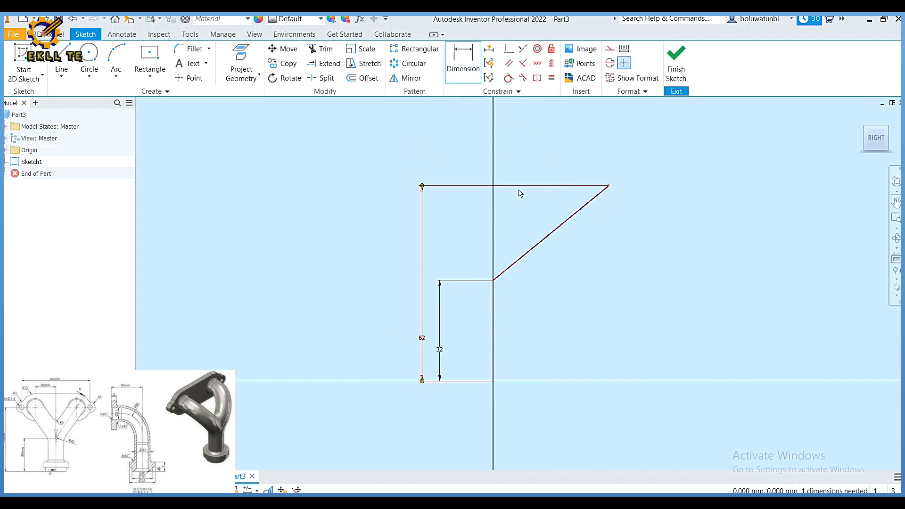
click(494, 382)
click(551, 427)
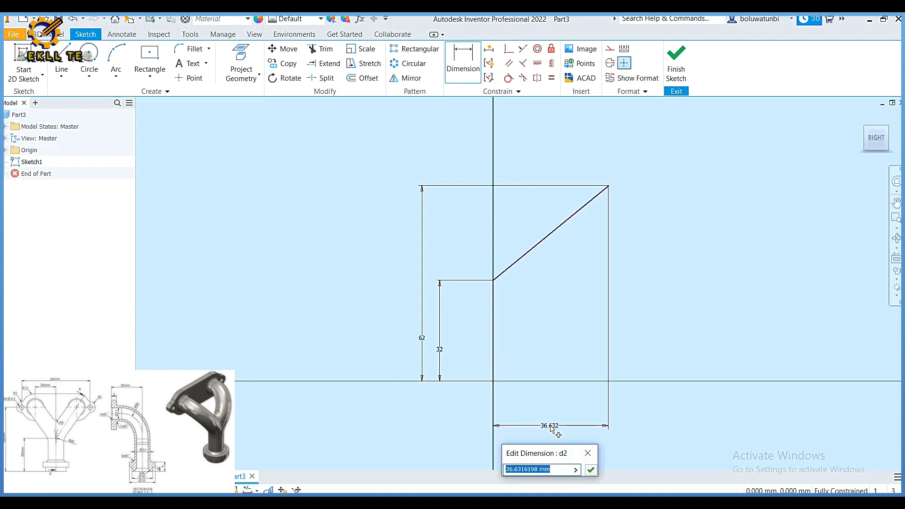
text(20)
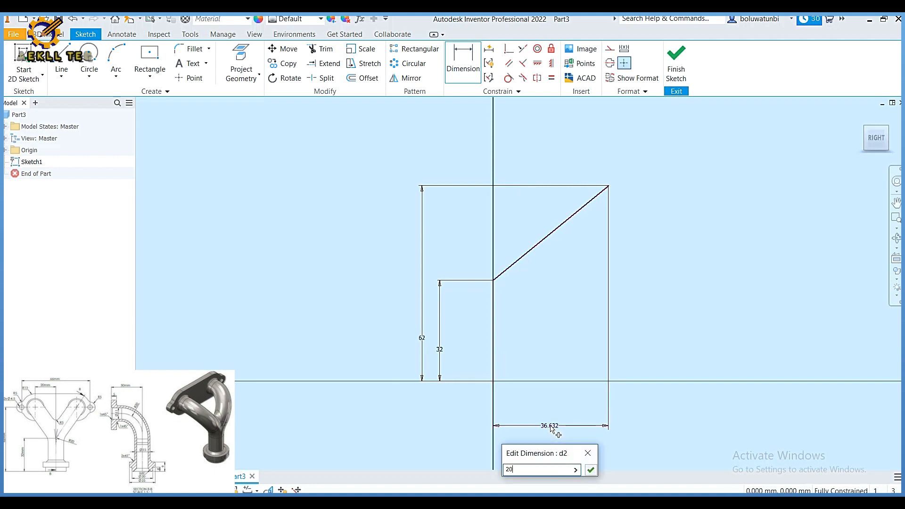
key(Return)
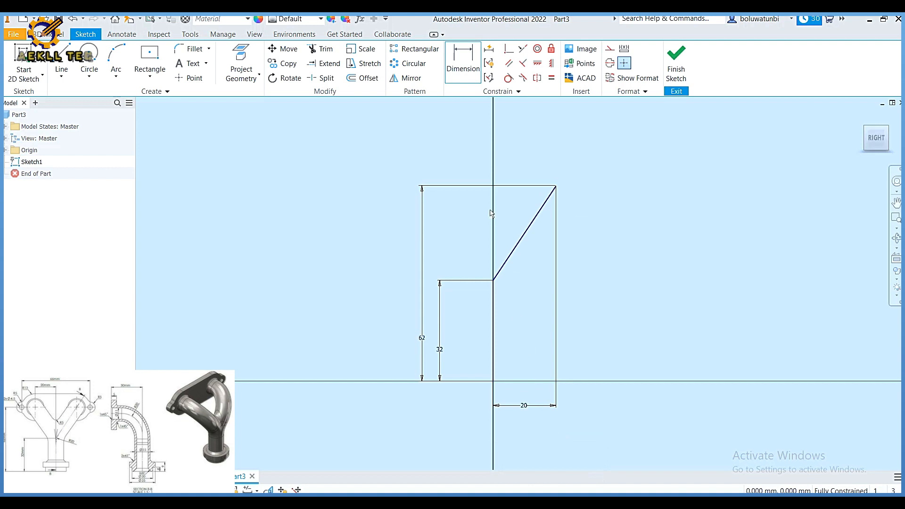
Round the corner between the vertical and slanted lines with a 20 mm sketch fillet
click(184, 50)
text(20)
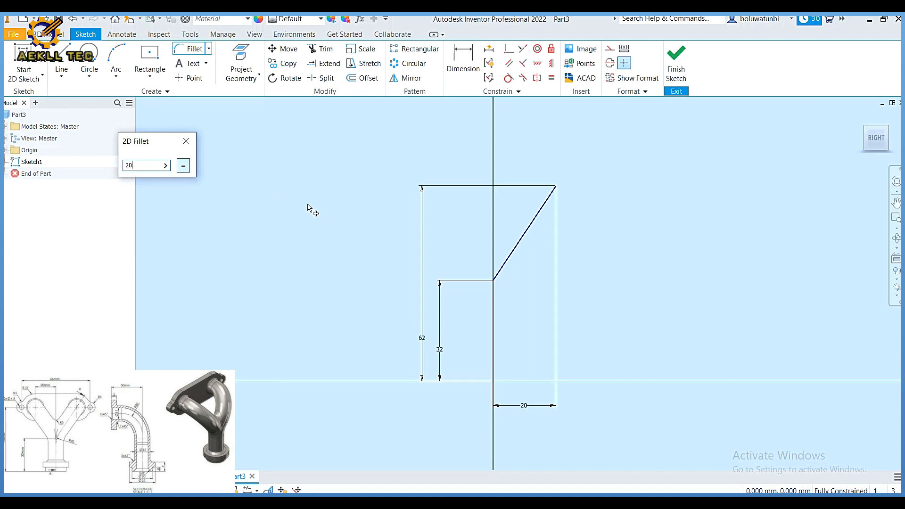
click(500, 273)
click(495, 292)
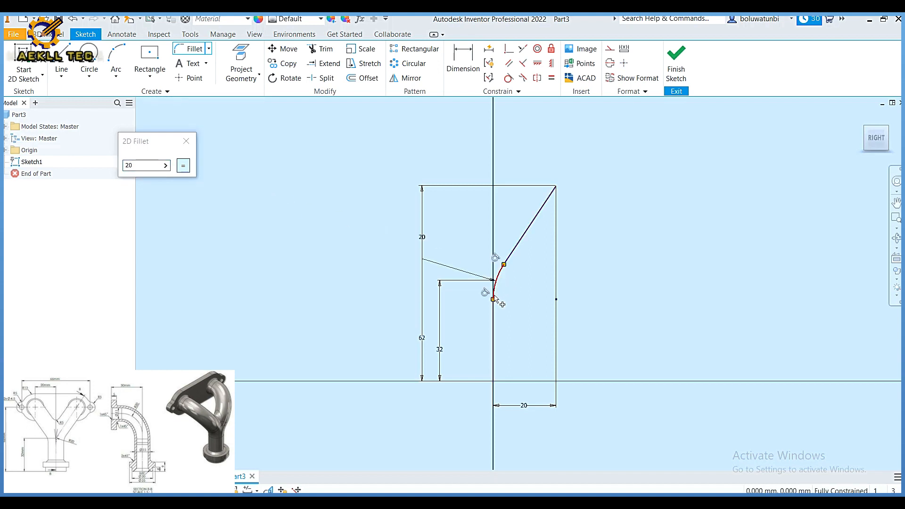
click(186, 141)
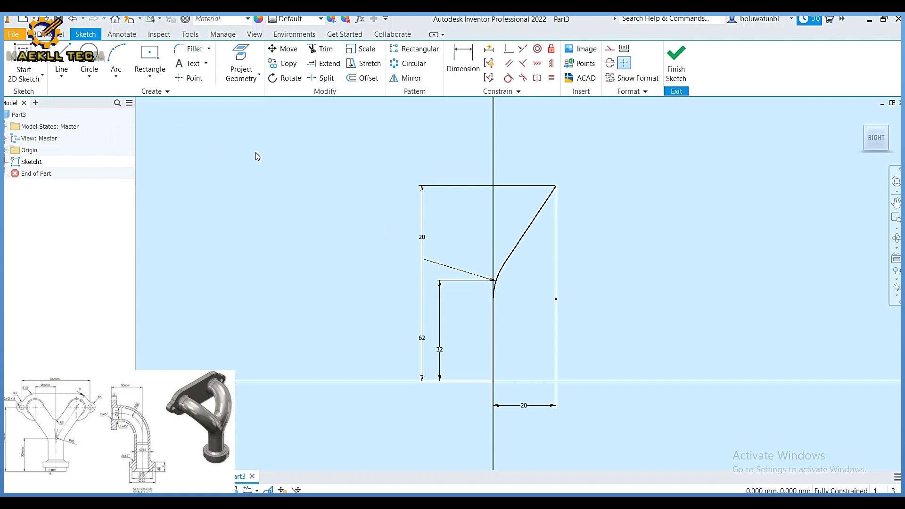
Finish the branch path sketch and start a new sketch on the XY plane
click(676, 59)
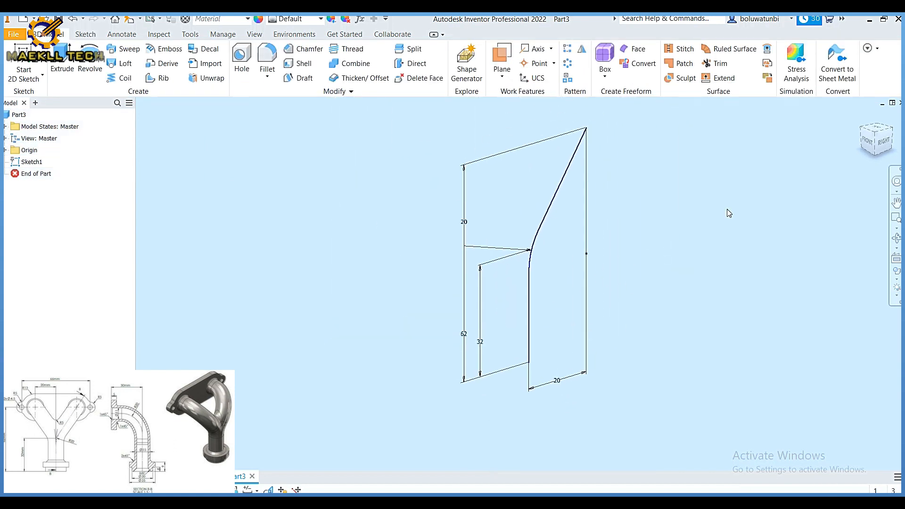
click(893, 136)
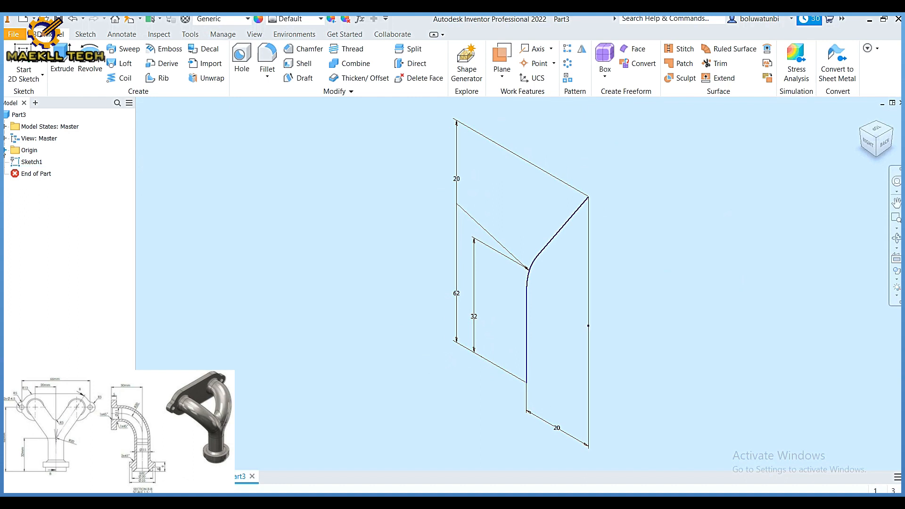
click(5, 149)
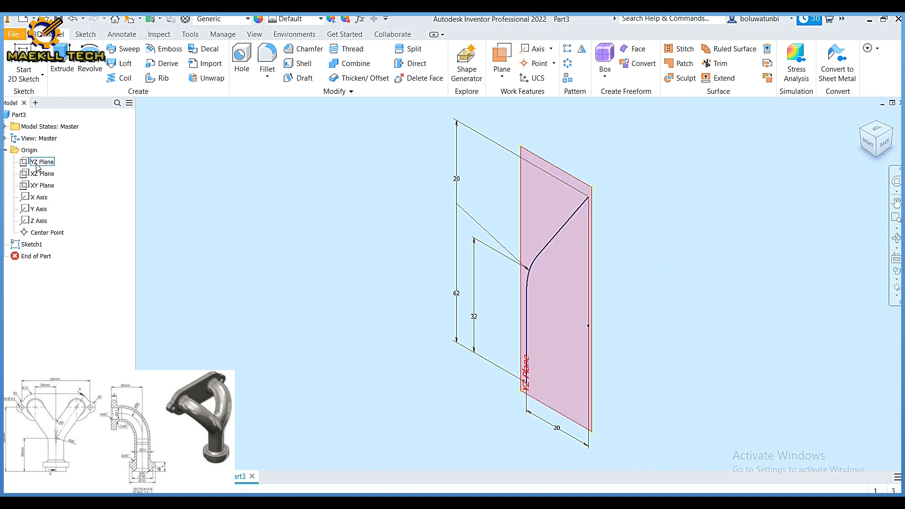
click(45, 186)
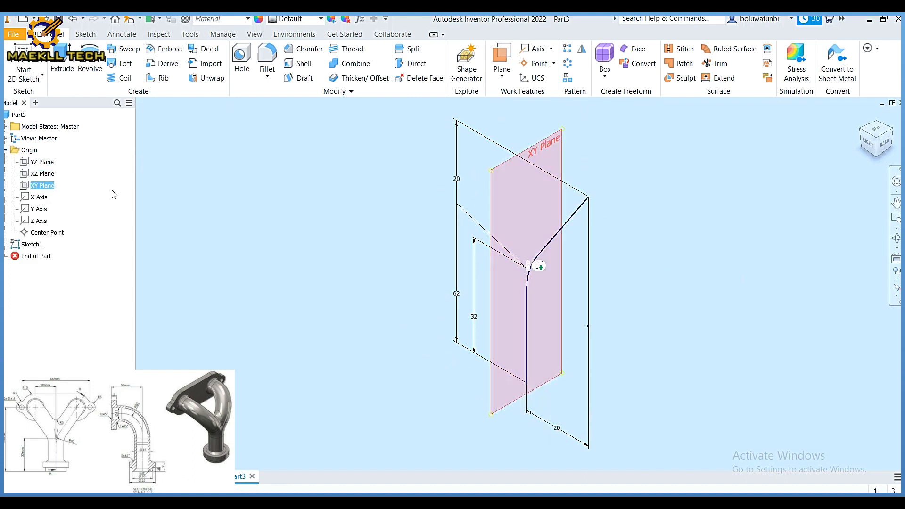
click(542, 268)
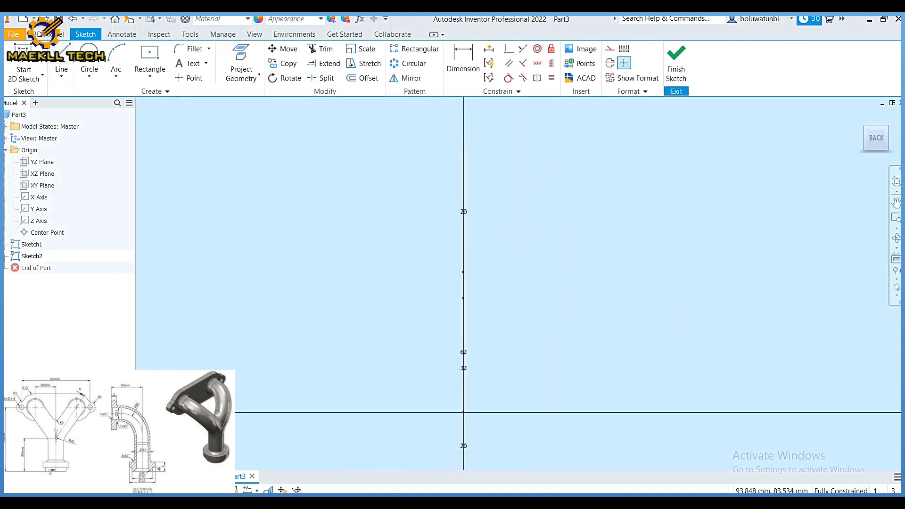
Sketch a vertical line about 42 mm long up from the origin, continued by a tangent arc of about 31 mm radius curving right
click(61, 61)
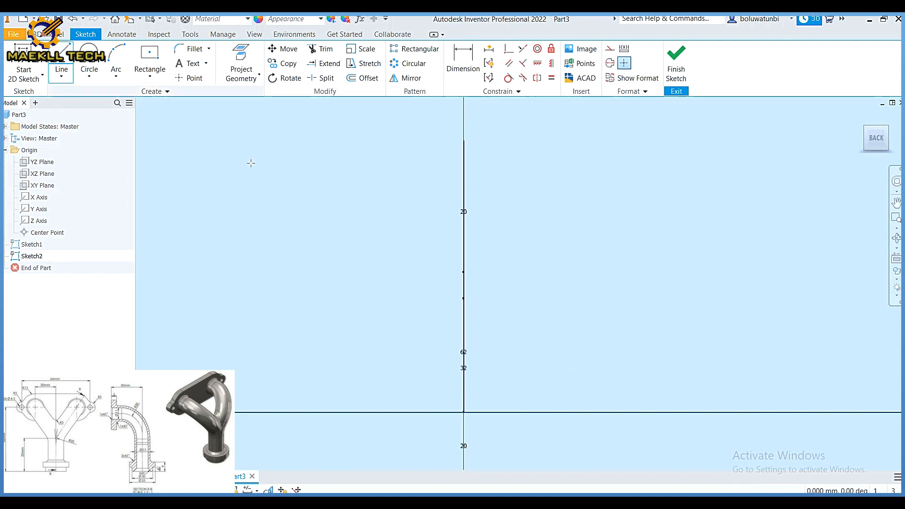
click(464, 413)
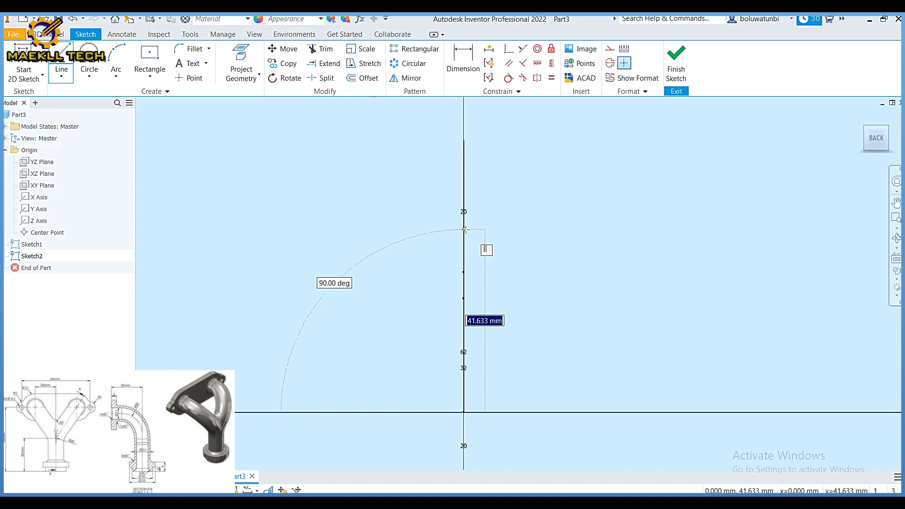
click(464, 229)
drag(464, 230, 609, 99)
middle_drag(606, 127, 616, 193)
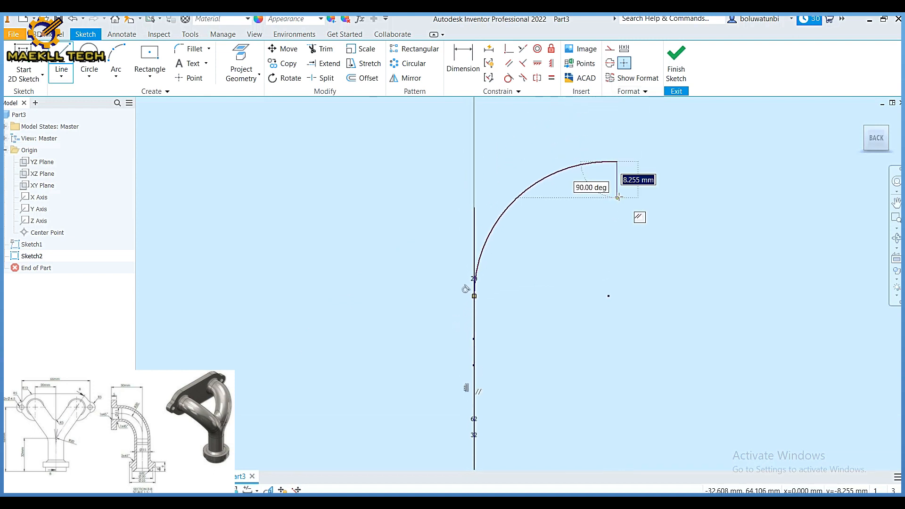
key(Escape)
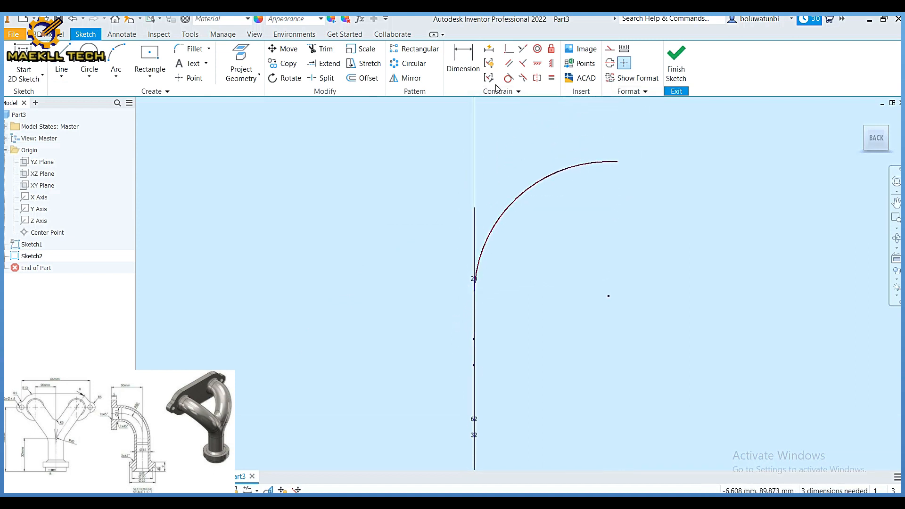
Dimension the height of the arc's free end above the origin as 62 mm
click(473, 72)
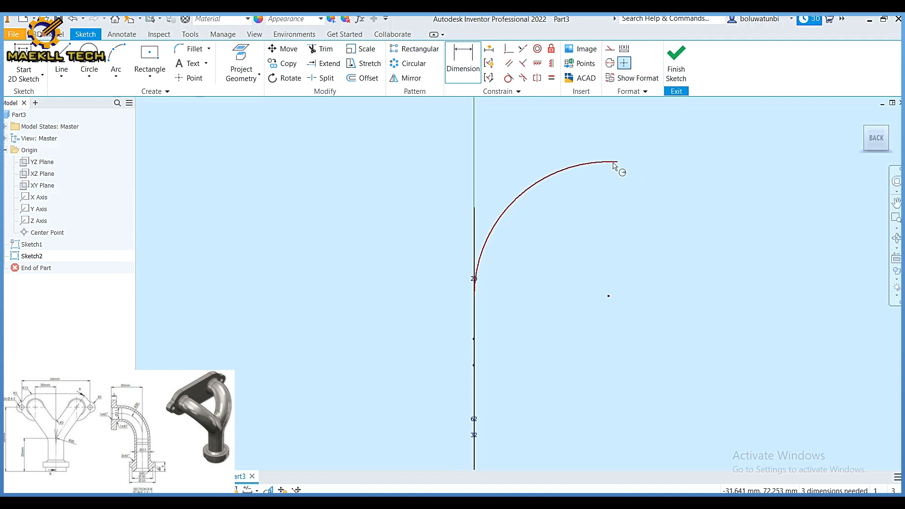
scroll(604, 325, down, 3)
scroll(594, 298, up, 2)
middle_drag(594, 299, 572, 194)
click(429, 373)
click(341, 275)
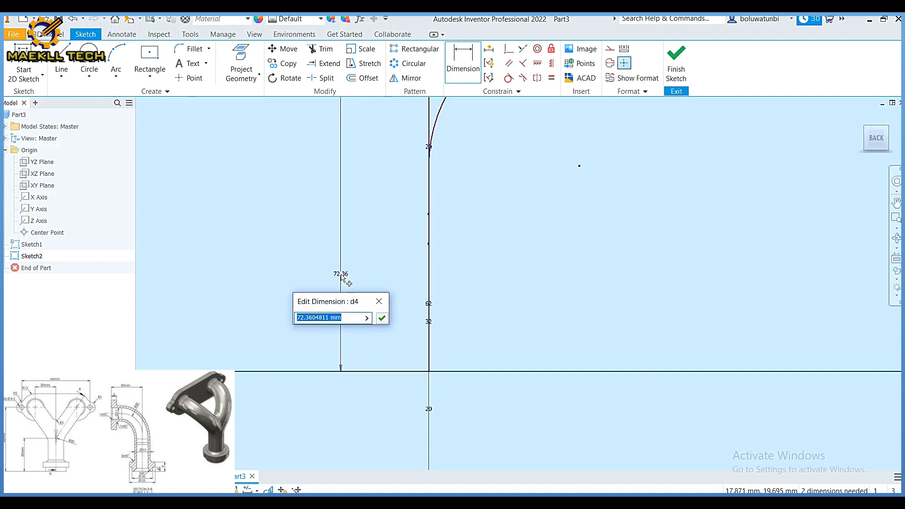
text(62)
key(Return)
scroll(445, 241, up, 3)
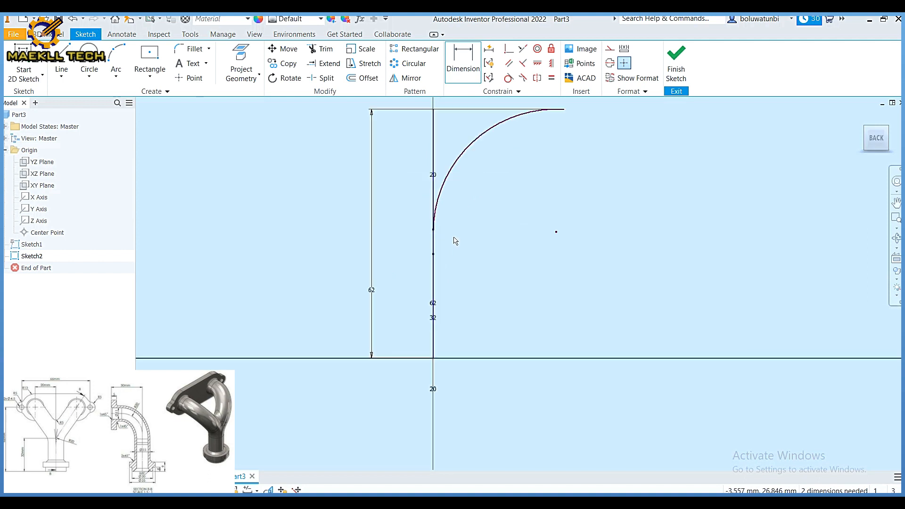
Dimension the tangent arc's radius as 20 mm
click(463, 156)
click(538, 209)
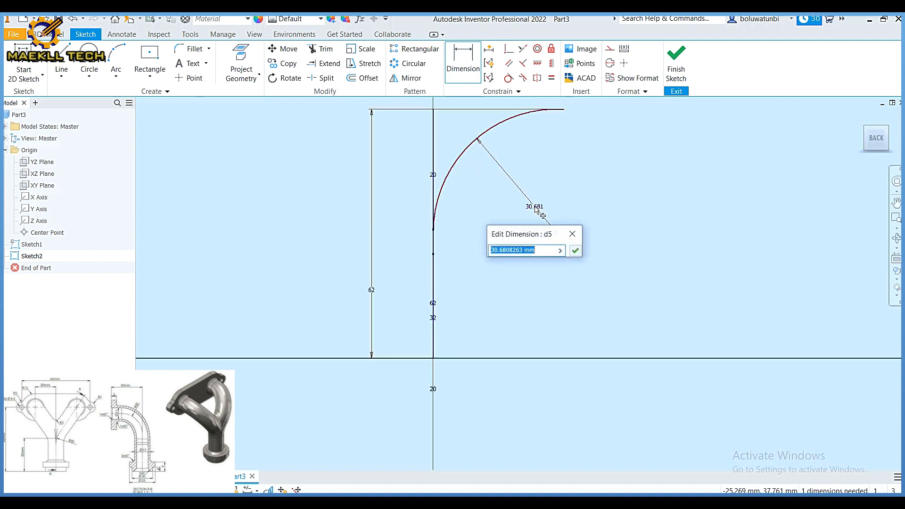
text(20)
key(Return)
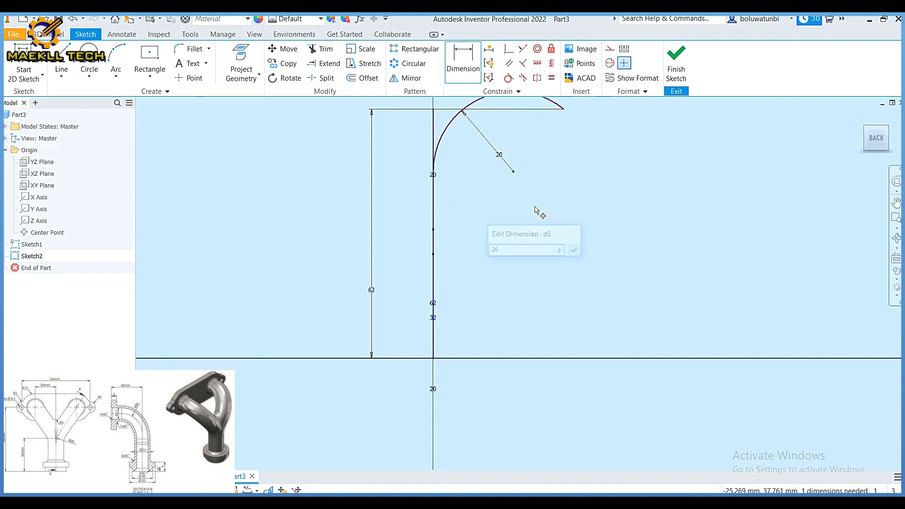
Delete the 62 mm height dimension between the origin and the arc's free end
middle_drag(542, 172, 541, 318)
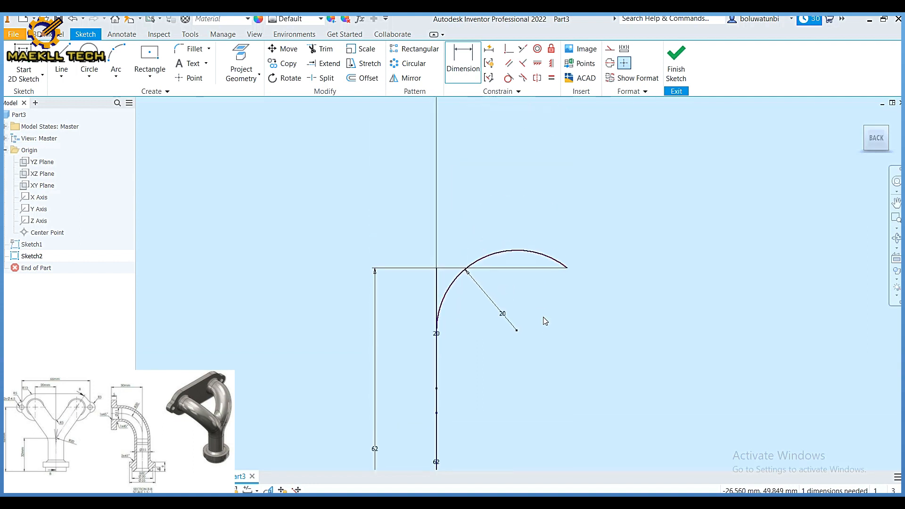
middle_drag(488, 279, 477, 236)
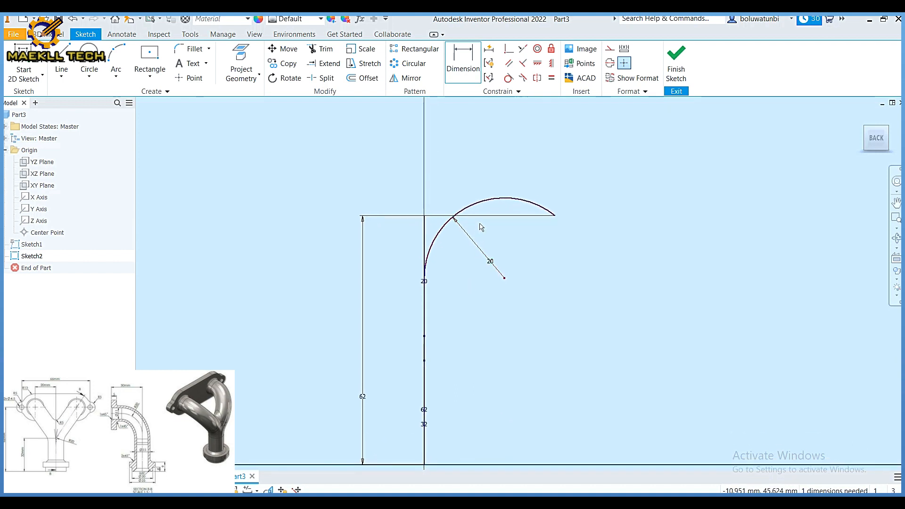
click(61, 59)
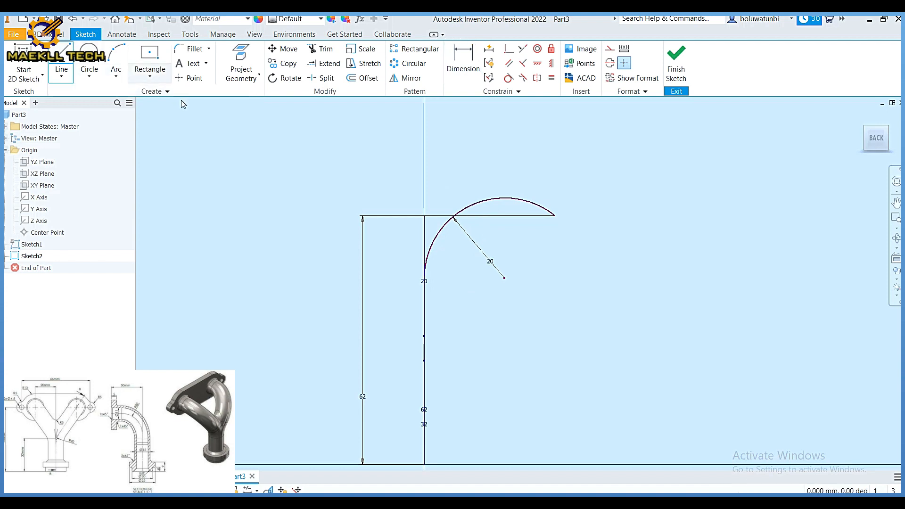
key(Escape)
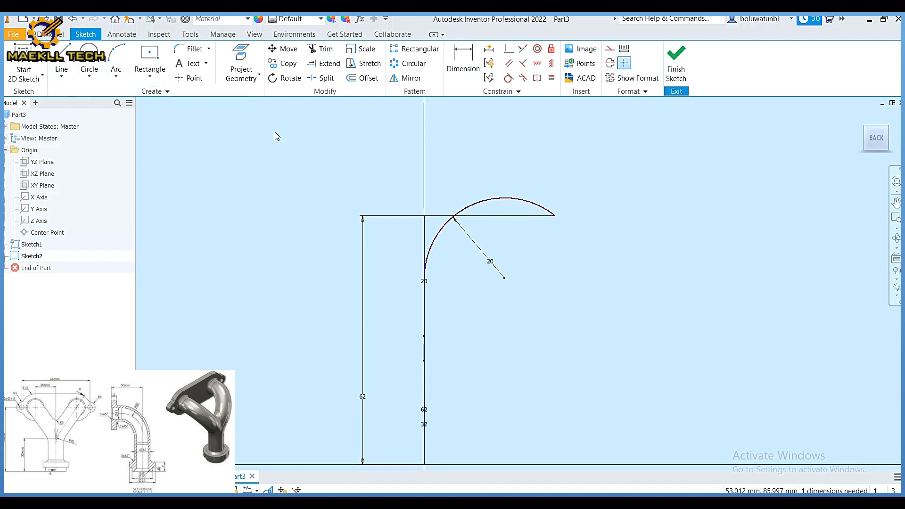
click(460, 219)
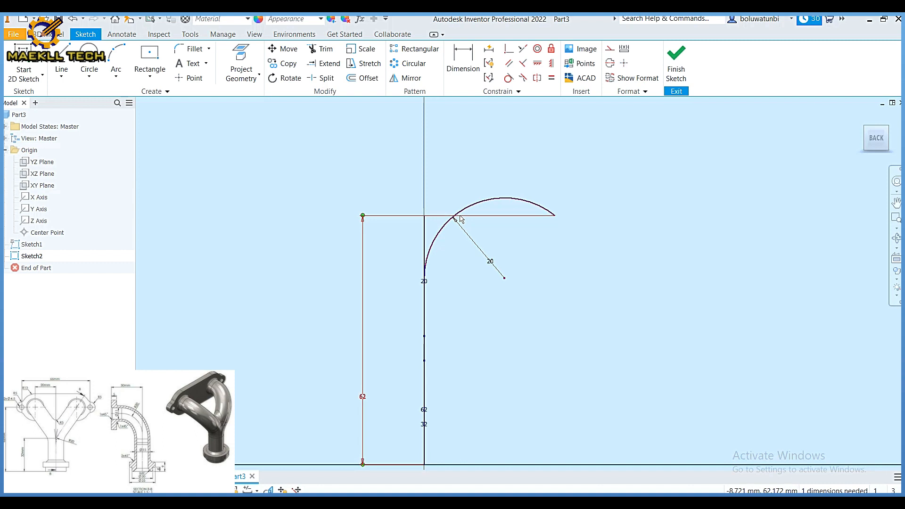
key(Delete)
Sketch a horizontal line about 29 mm long from near the arc's peak, extending away from the vertical line
click(61, 66)
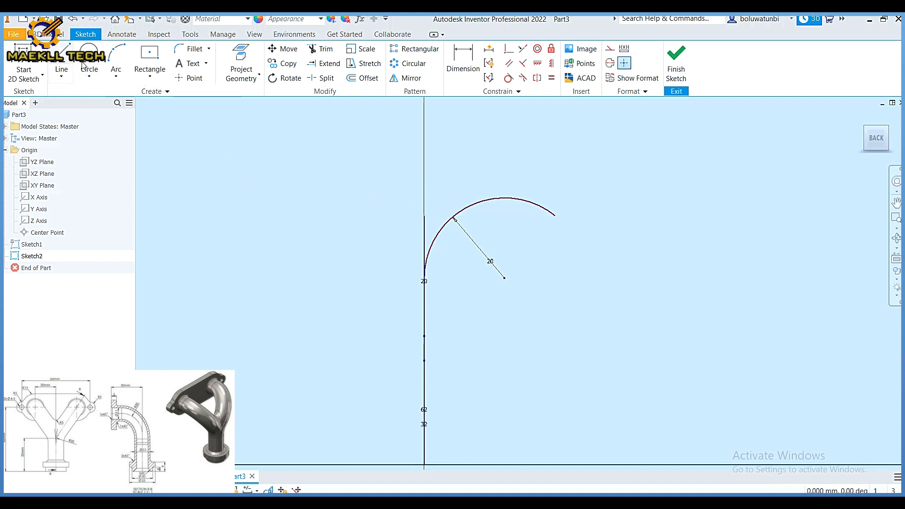
click(521, 199)
click(639, 199)
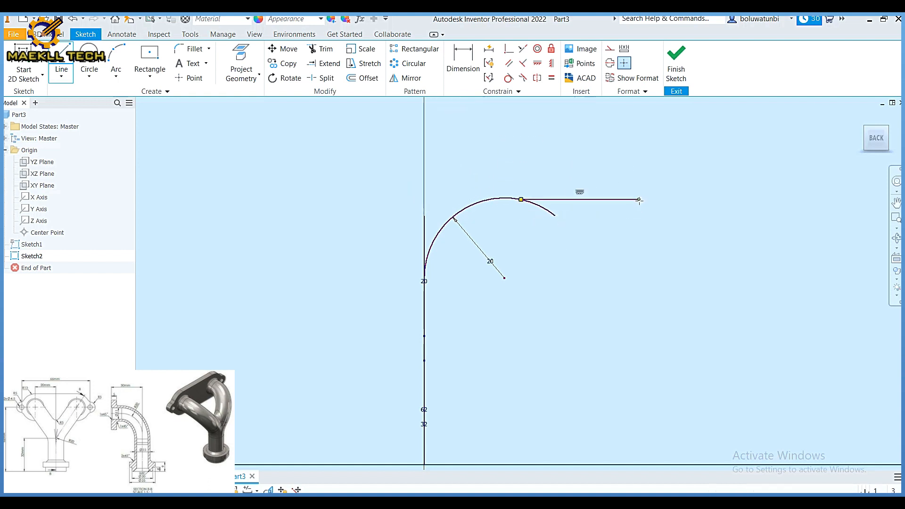
click(461, 68)
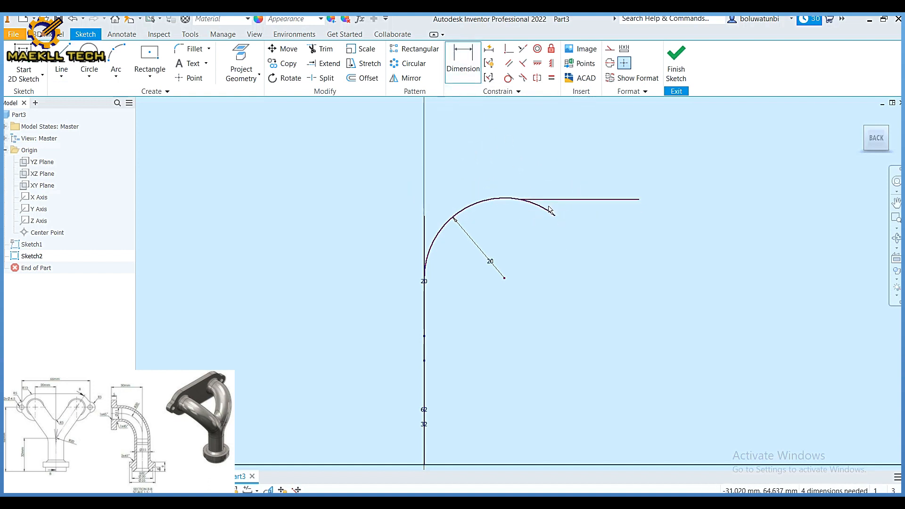
Make the horizontal line tangent to the arc and trim the arc's excess beyond the tangent point
click(511, 82)
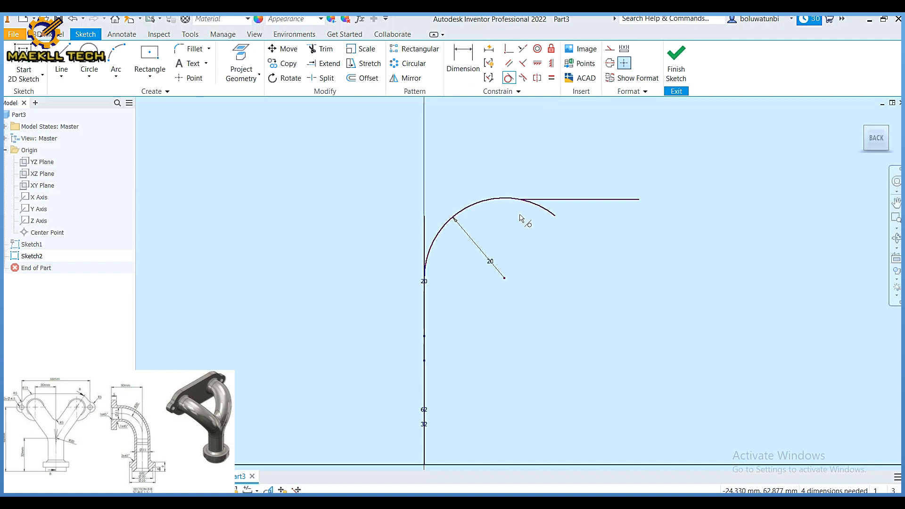
click(498, 199)
click(542, 201)
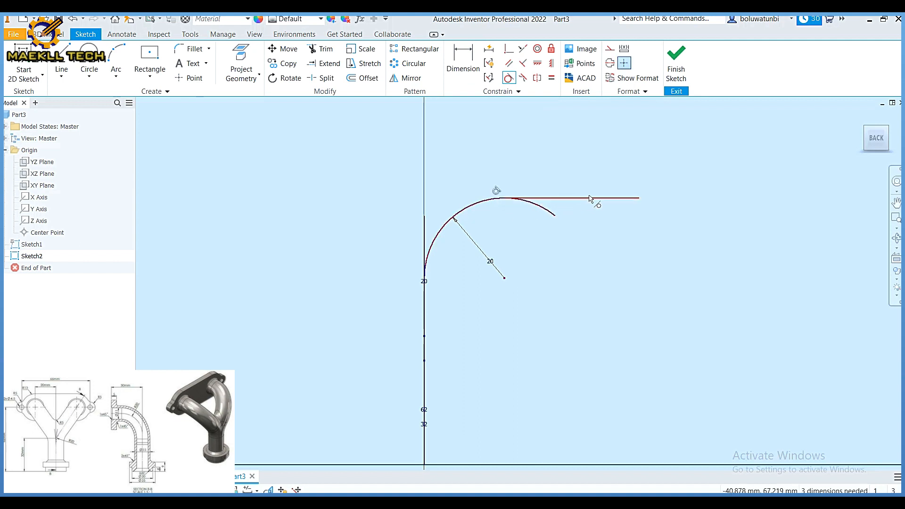
click(325, 49)
click(535, 206)
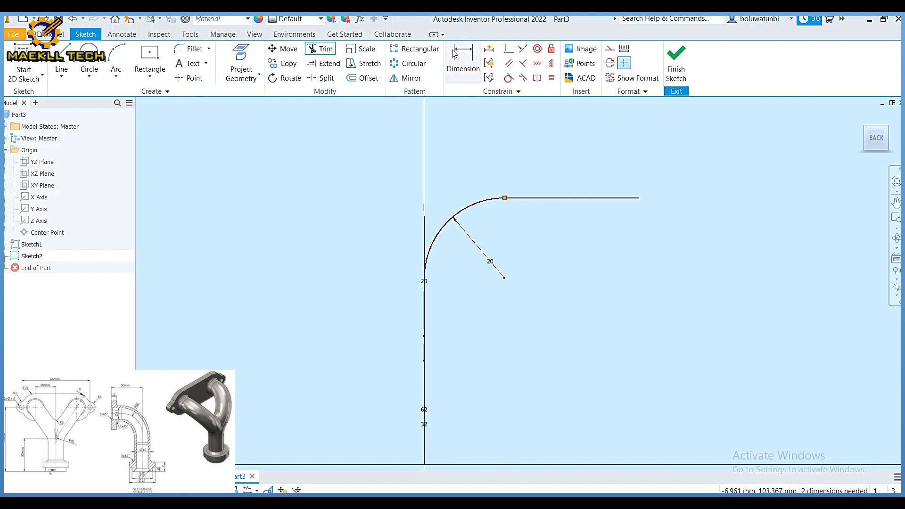
Dimension the height of the horizontal line above the origin as 62 mm
key(d)
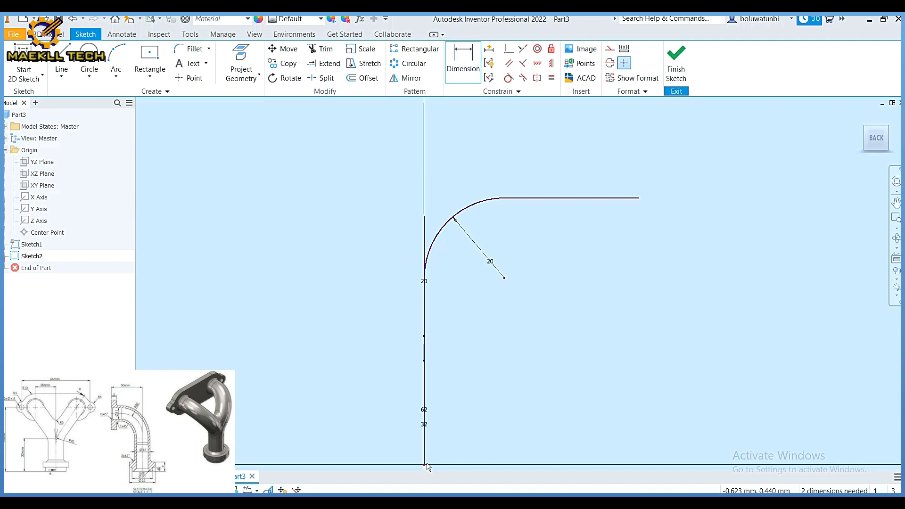
click(569, 198)
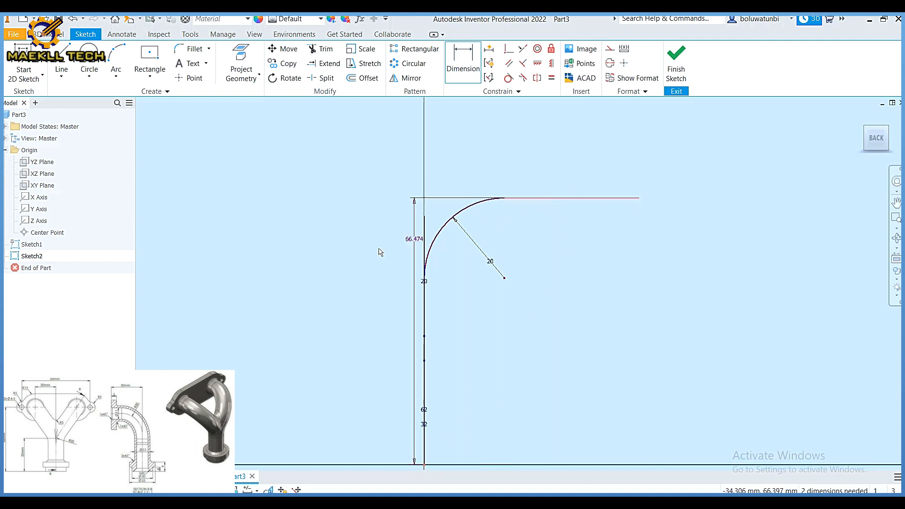
click(307, 299)
text(62)
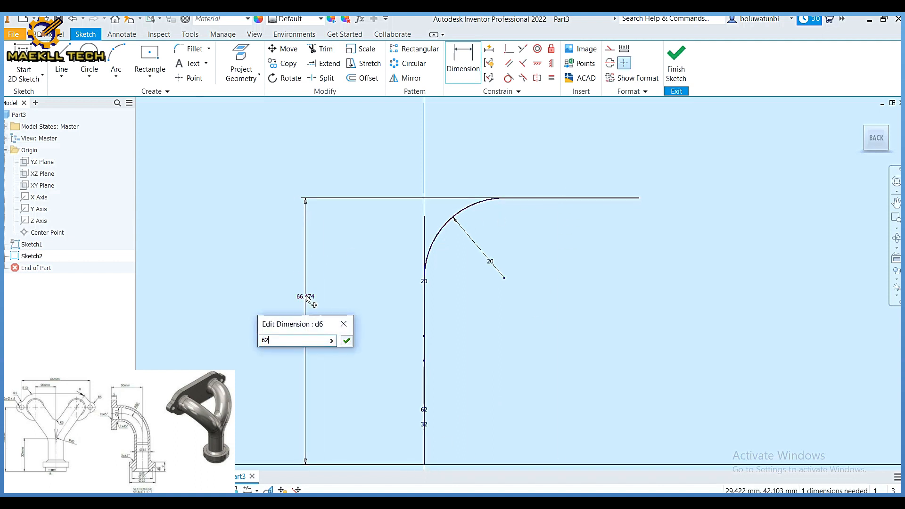
key(Return)
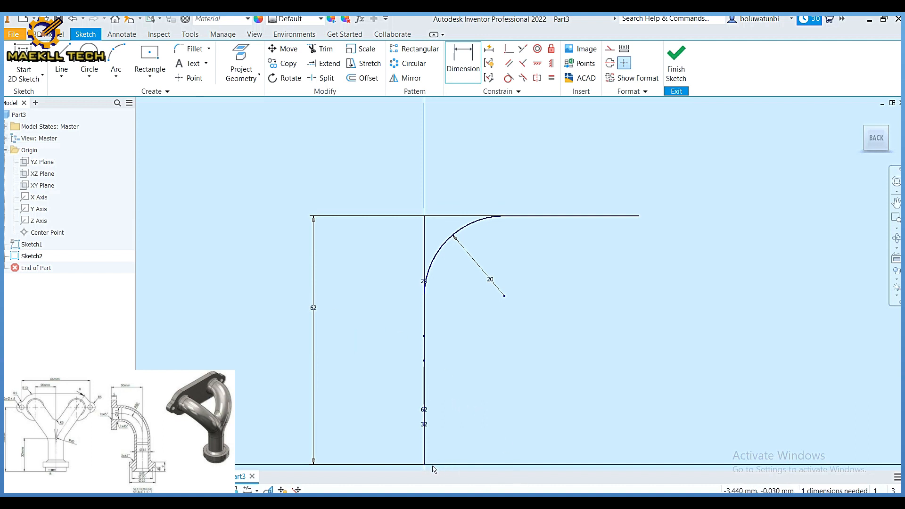
Dimension the horizontal distance from the origin to the line's free end as 30 mm and finish the sketch
click(639, 216)
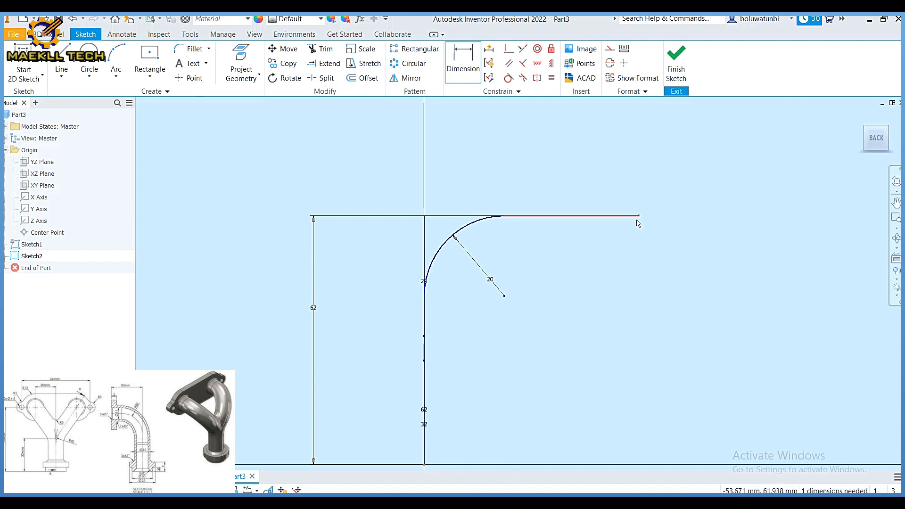
click(521, 170)
text(30)
key(Return)
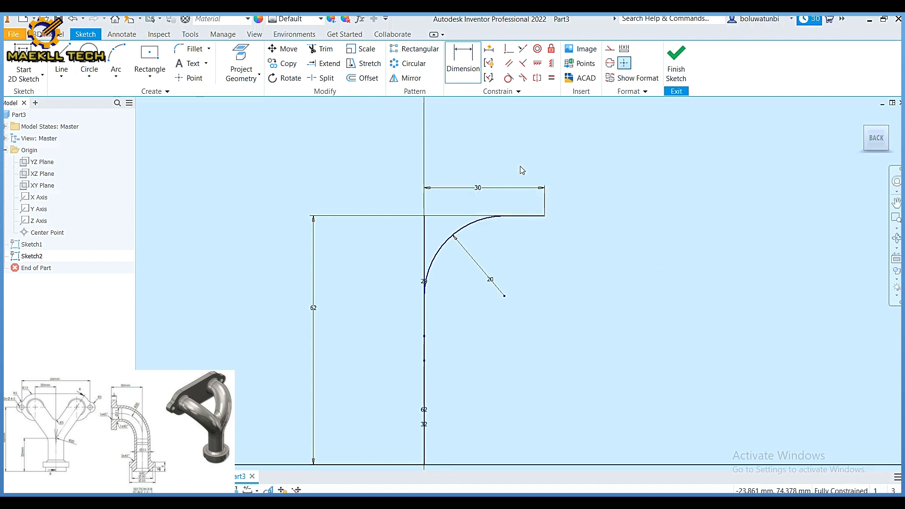
click(677, 66)
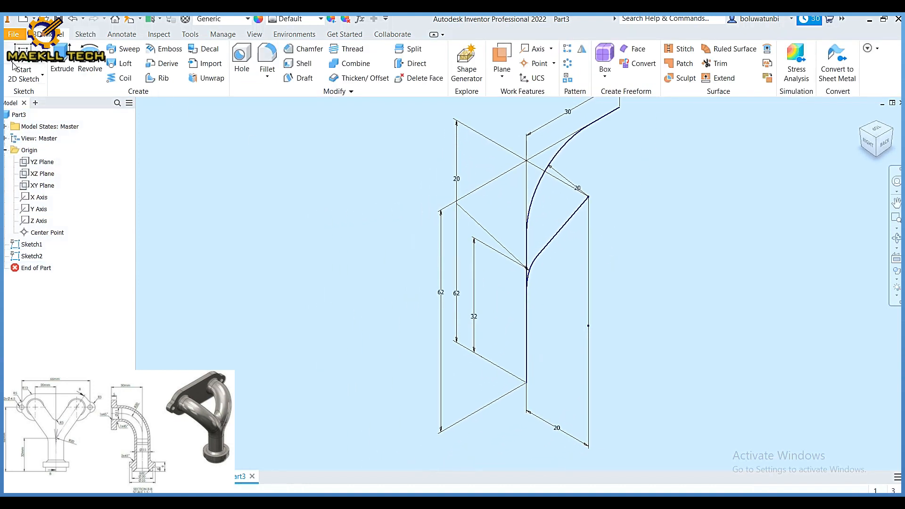
Start a 3D sketch and create an intersection curve from the two planar path sketches
click(42, 77)
click(52, 124)
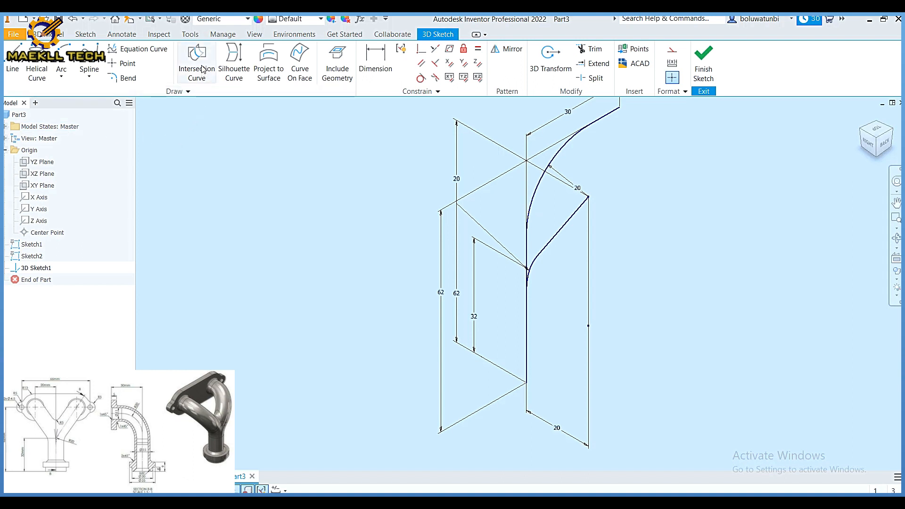
click(204, 70)
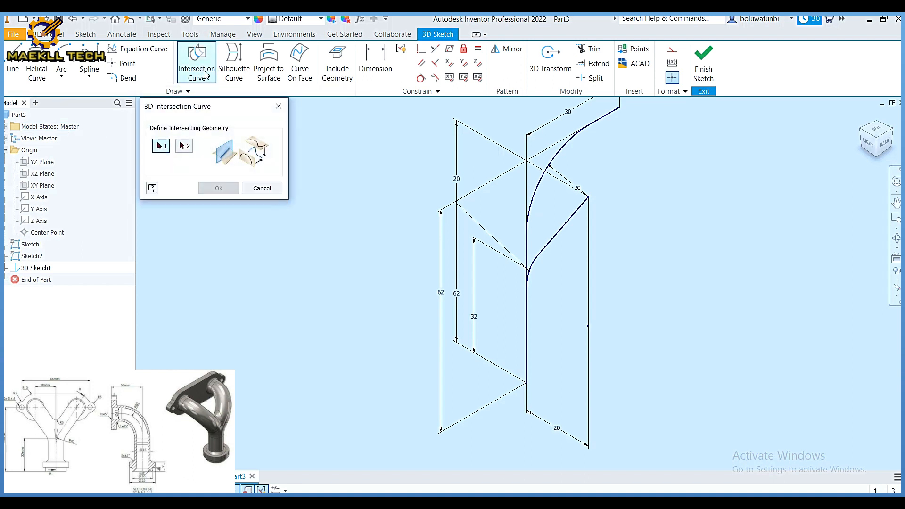
click(537, 192)
click(563, 235)
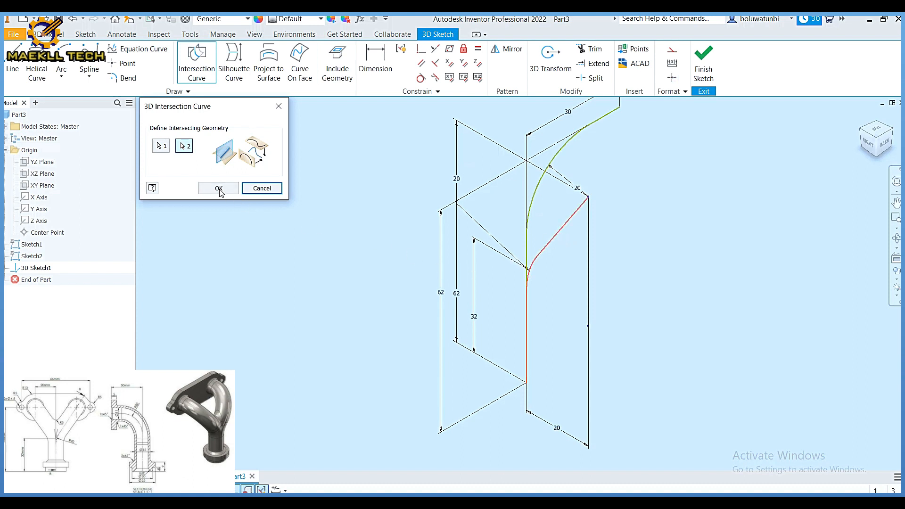
click(219, 189)
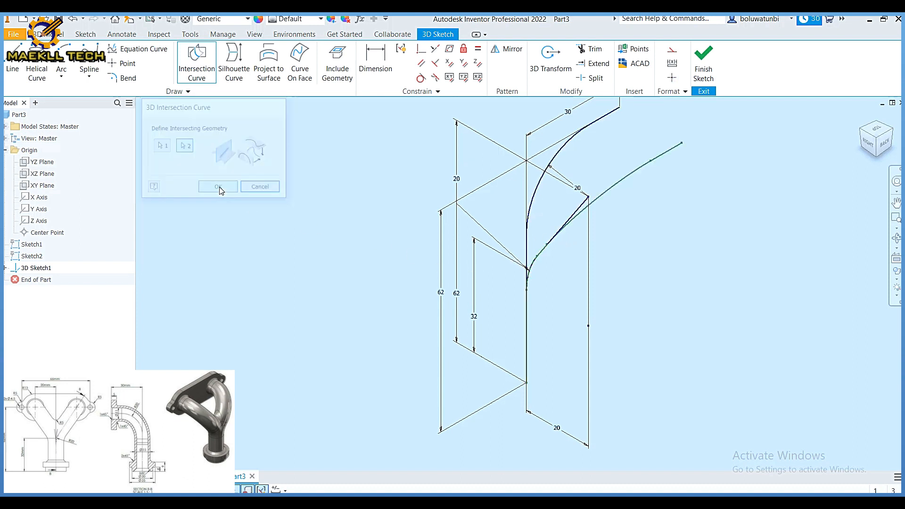
Hide both planar path sketches, Sketch1 and Sketch2, and finish the 3D sketch
right_click(41, 244)
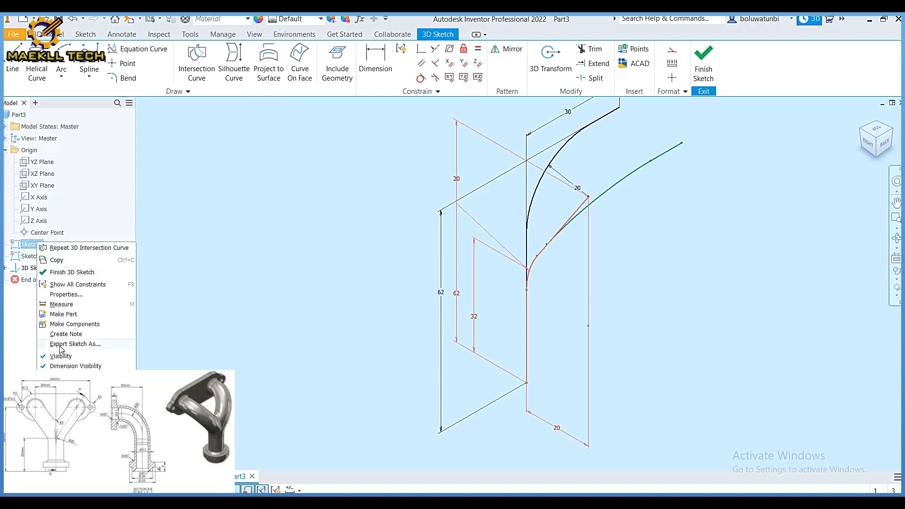
click(37, 256)
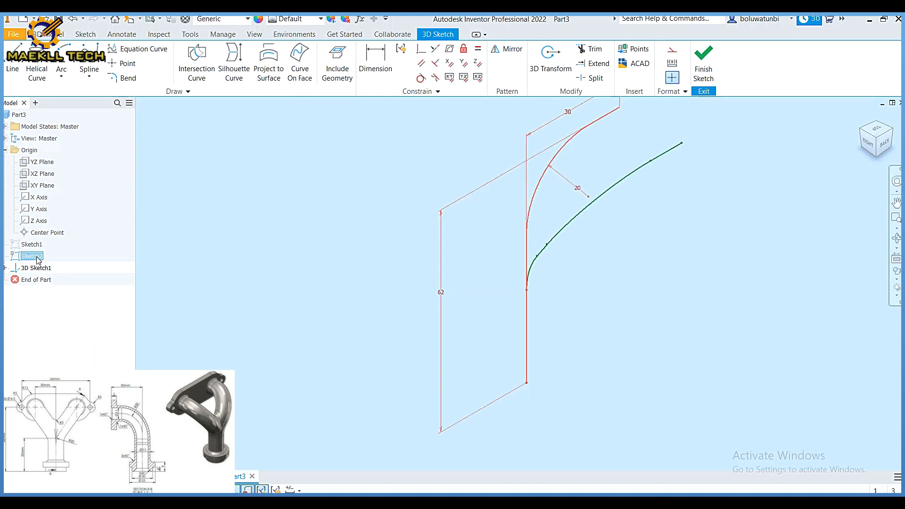
right_click(38, 260)
click(71, 369)
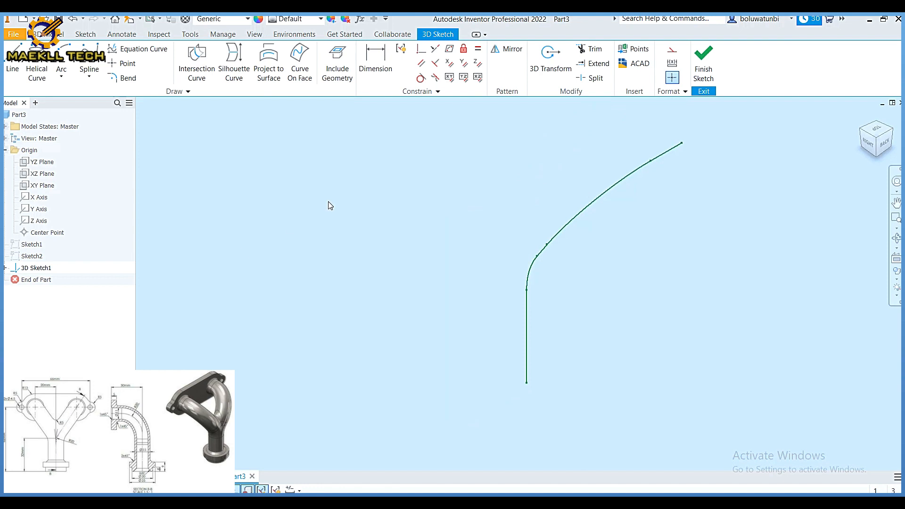
click(705, 60)
Create a work plane perpendicular to the 3D path at its upper free end
drag(894, 131, 717, 255)
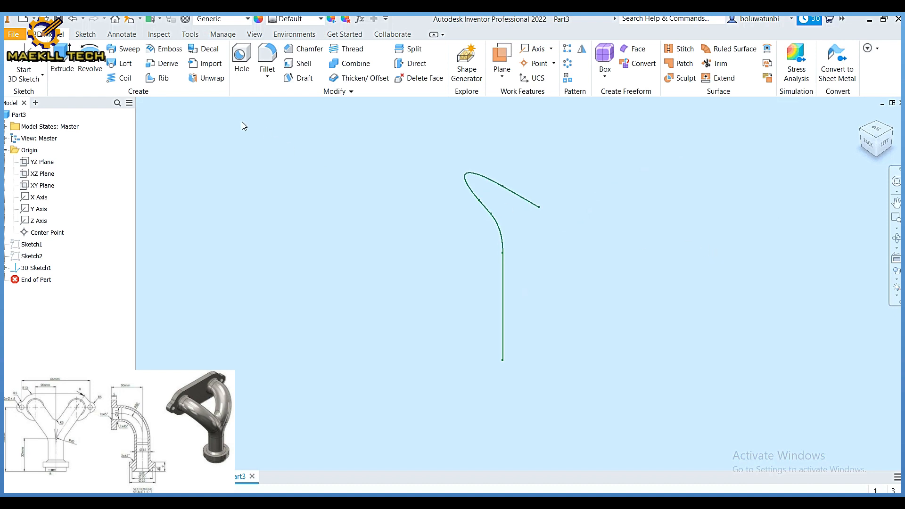
click(497, 63)
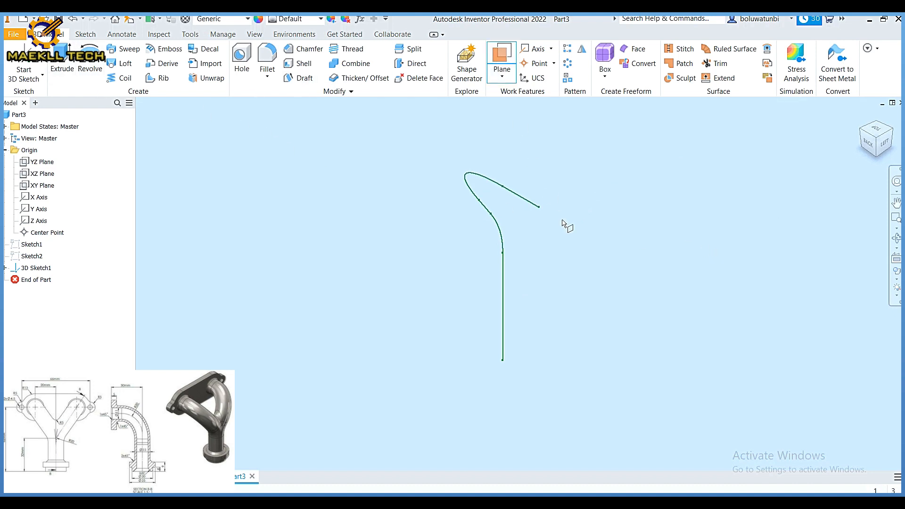
click(540, 207)
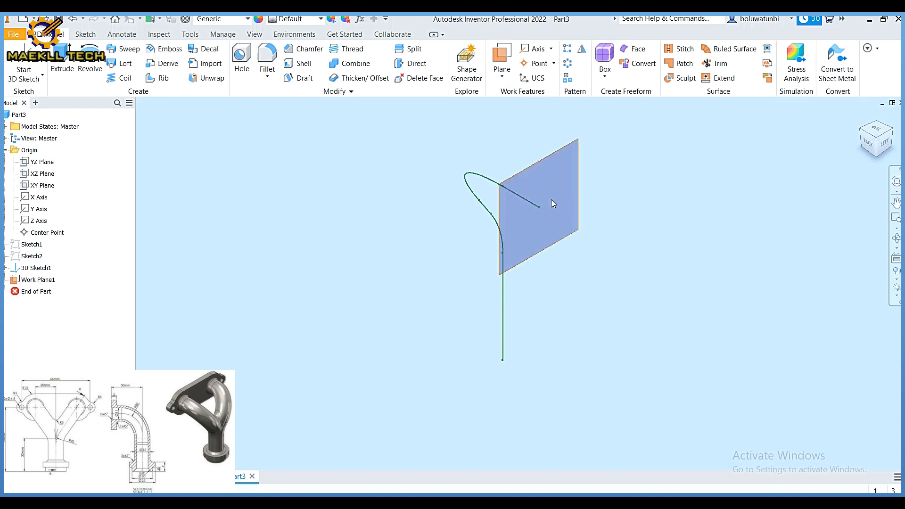
Sketch two concentric circles of 15 mm and 11 mm diameter on the work plane, centred on the path's end
click(520, 175)
click(529, 167)
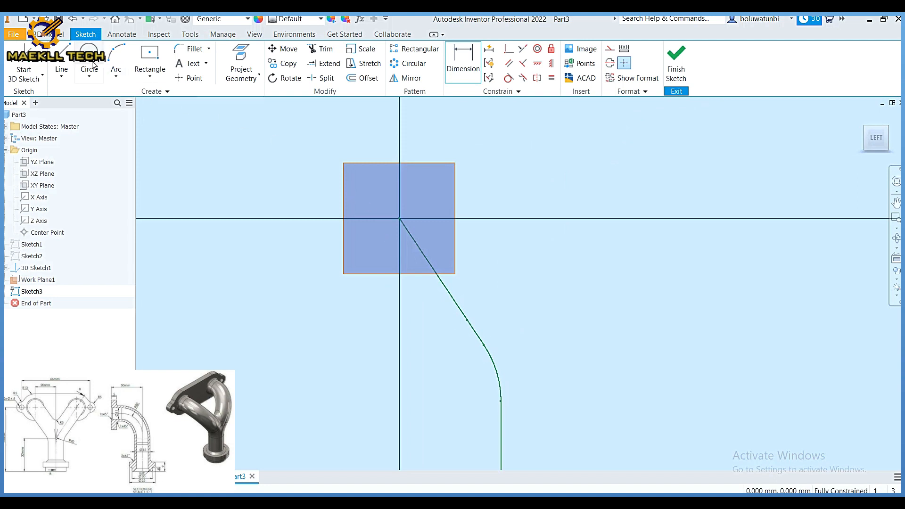
click(94, 65)
click(400, 219)
text(15)
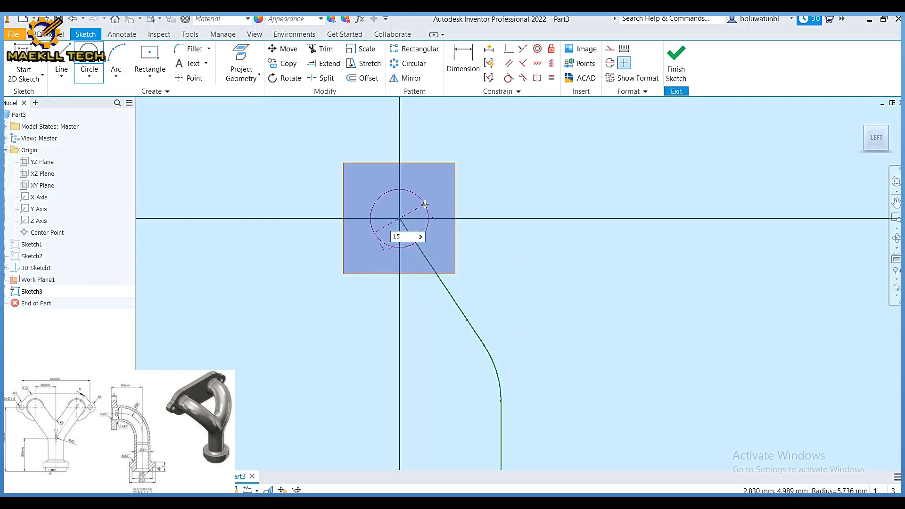
key(Return)
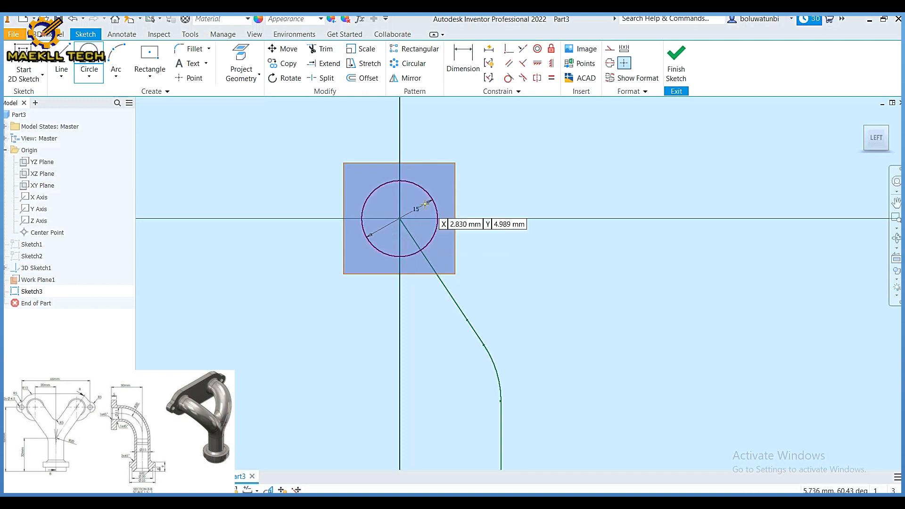
click(399, 218)
text(11)
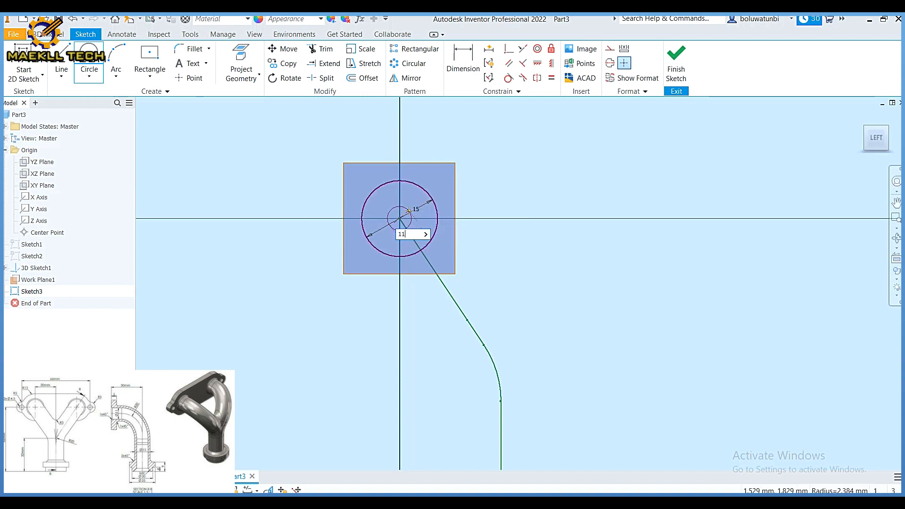
key(Return)
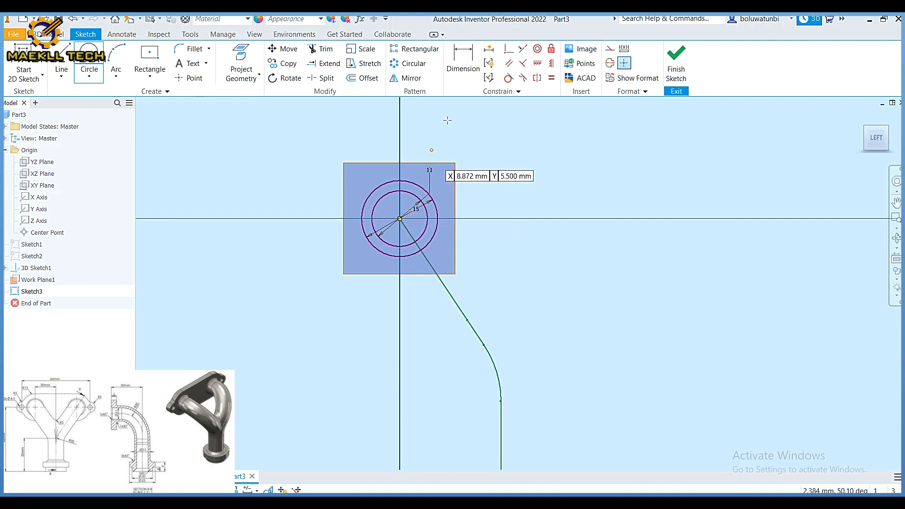
click(671, 72)
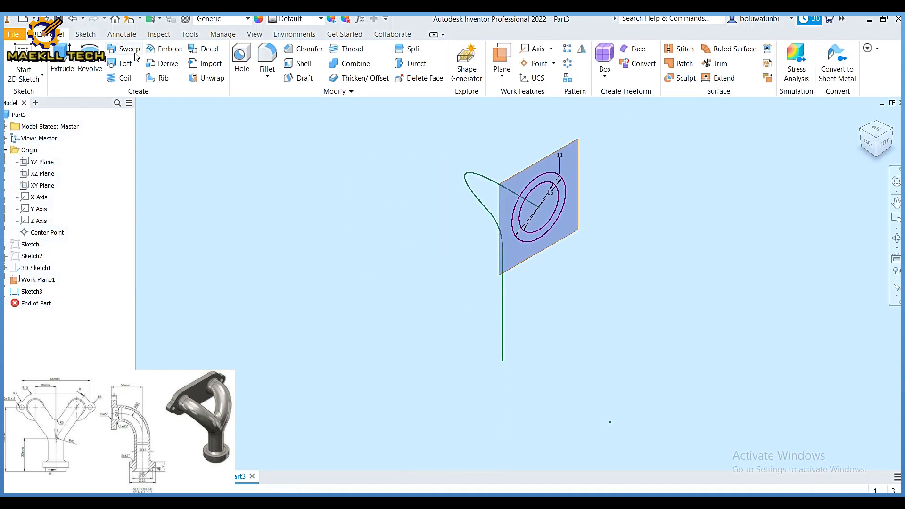
Sweep the ring between the 15 mm and 11 mm circles along the 3D path to form the hollow pipe
click(135, 53)
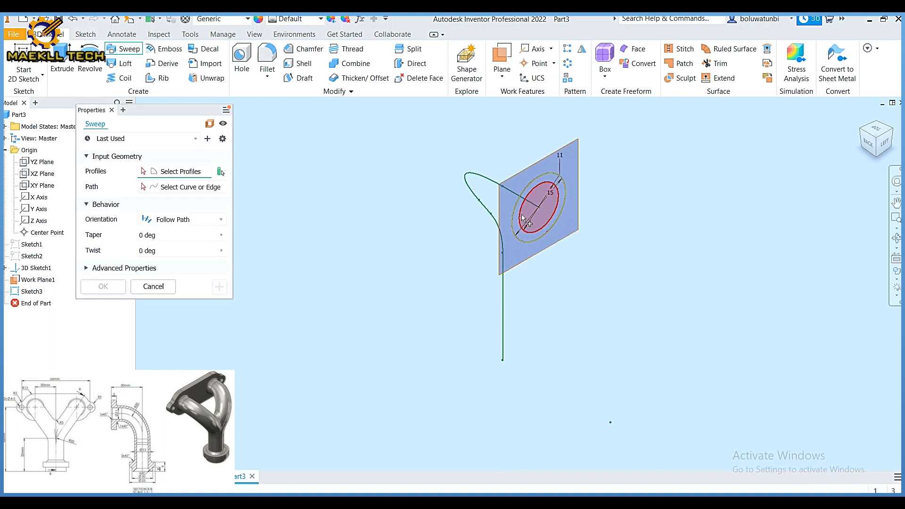
scroll(523, 217, down, 5)
click(494, 204)
scroll(494, 204, up, 5)
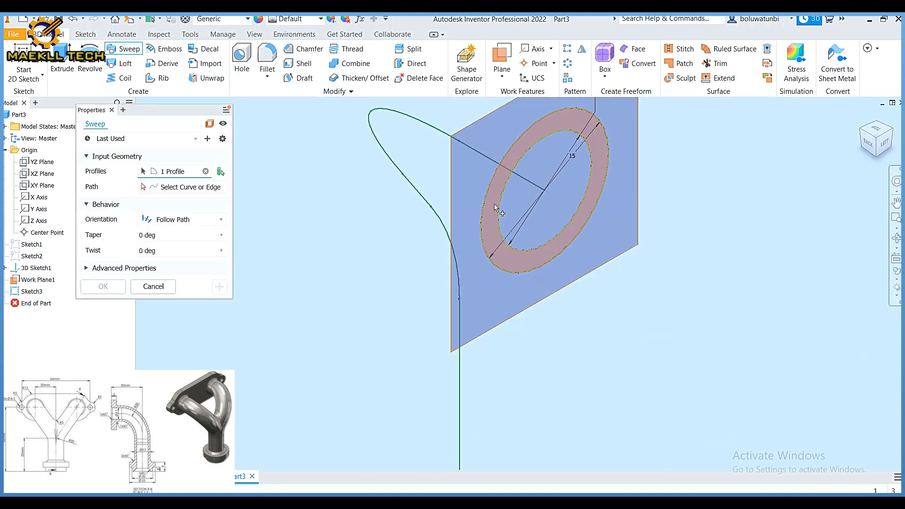
click(189, 194)
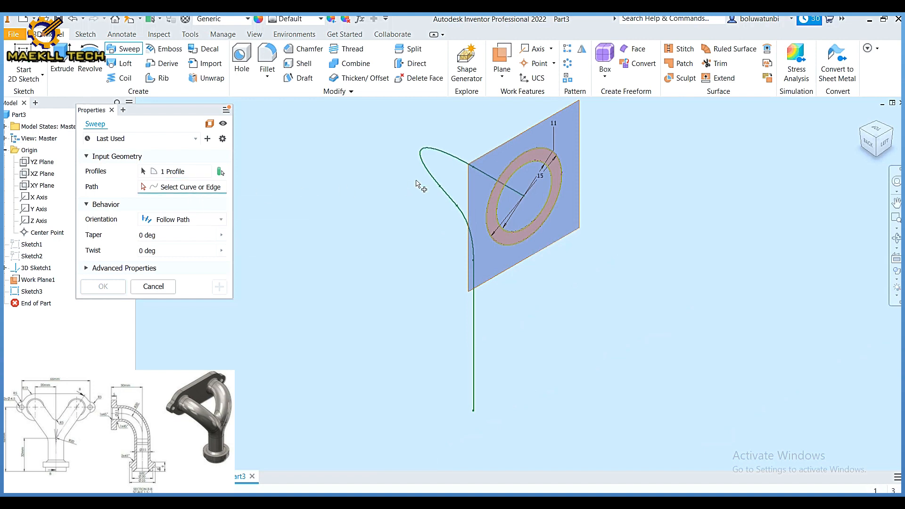
click(439, 154)
click(103, 287)
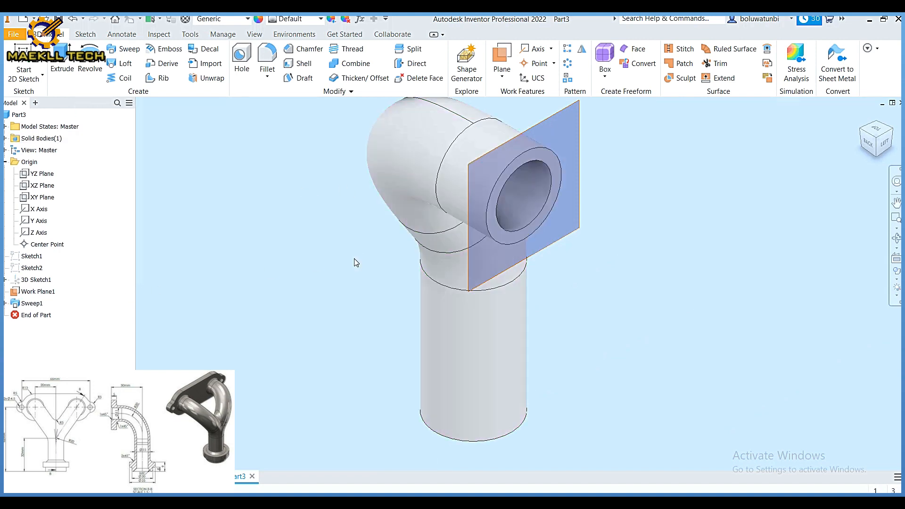
Hide the work plane at the pipe's upper end
click(486, 166)
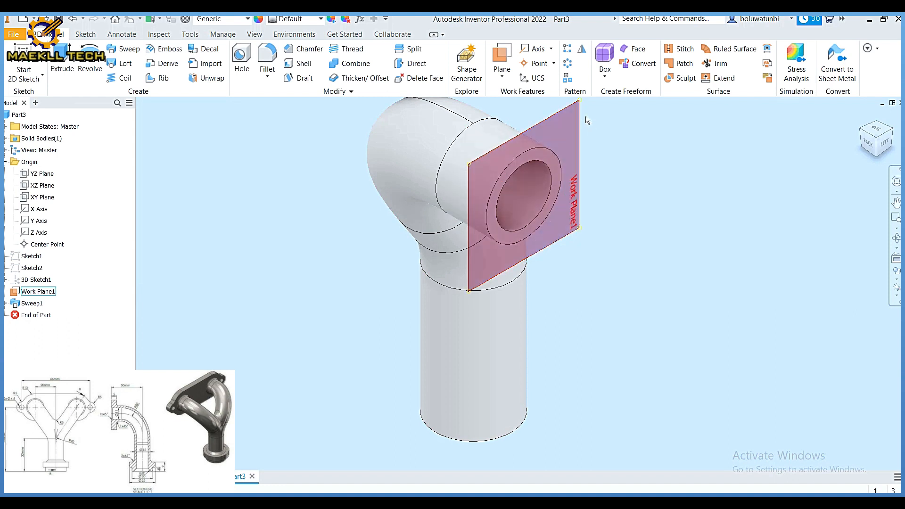
right_click(580, 122)
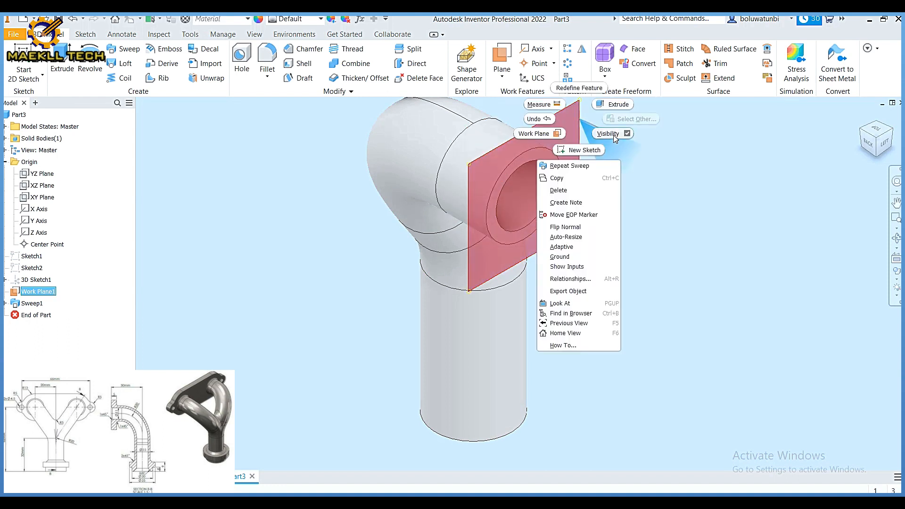
click(613, 134)
Mirror the swept pipe feature about the XY origin plane to form the second branch
drag(859, 134, 675, 305)
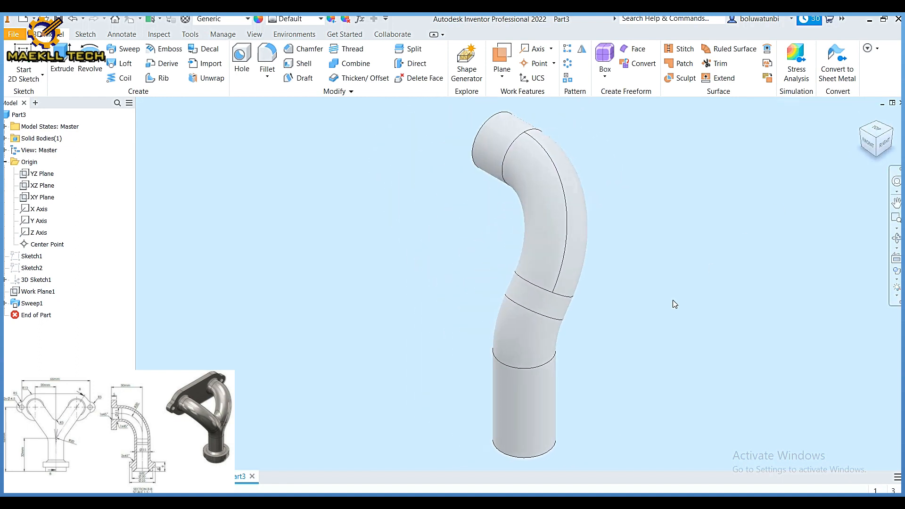
scroll(672, 305, down, 3)
middle_drag(661, 307, 501, 309)
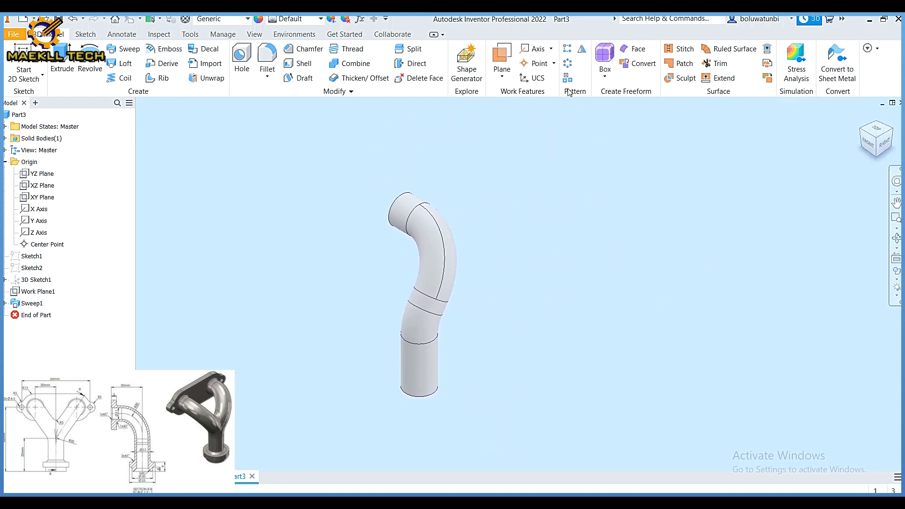
click(583, 49)
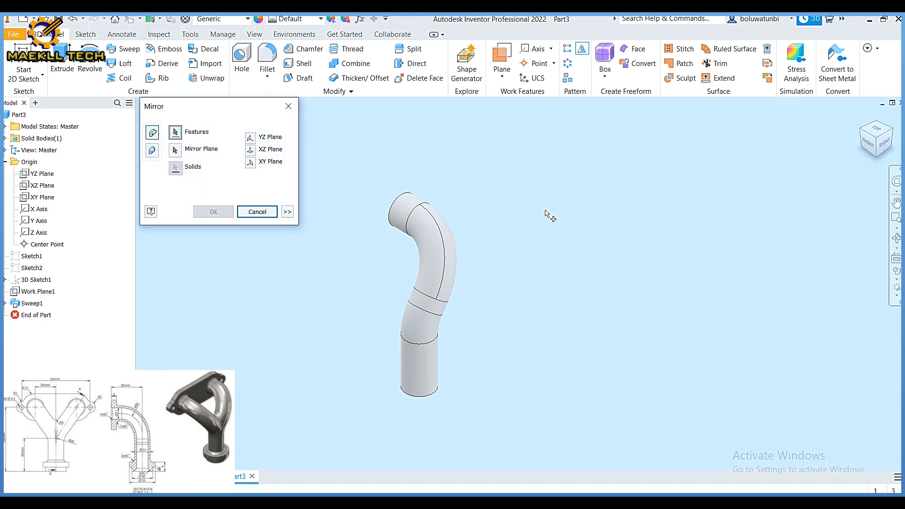
click(445, 254)
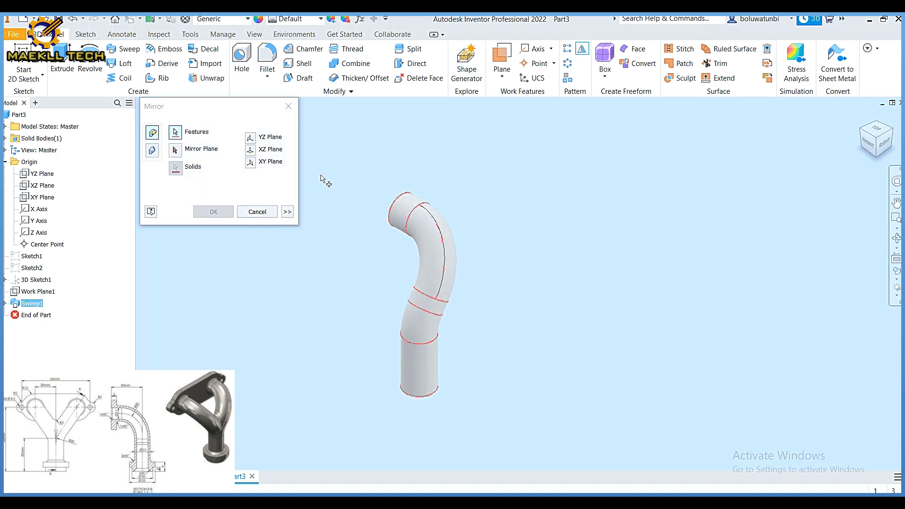
click(251, 163)
click(218, 211)
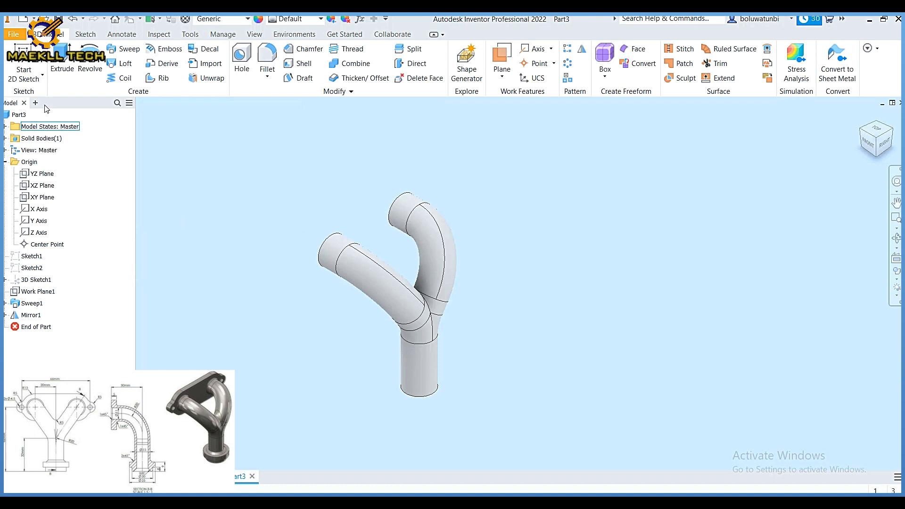
Start a sketch on the XY origin plane, slice the view at the sketch plane and project the model's cut edges
click(40, 174)
click(41, 185)
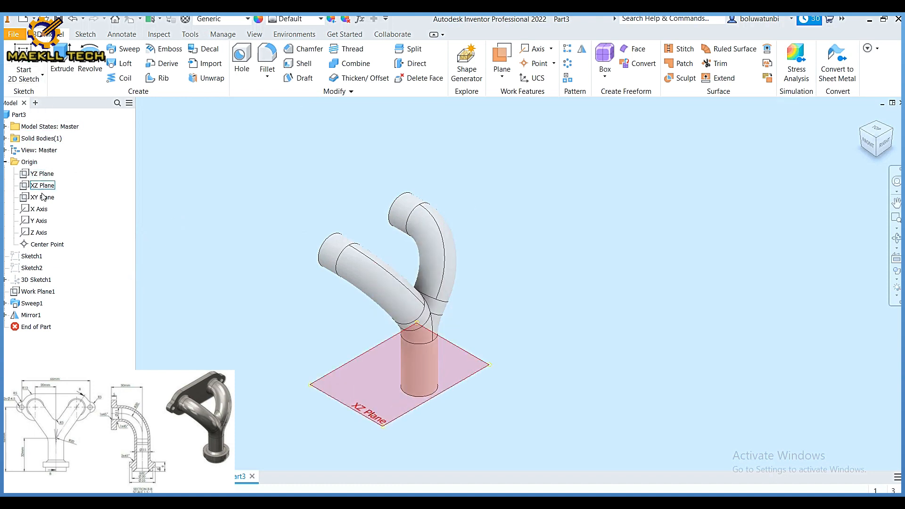
click(42, 197)
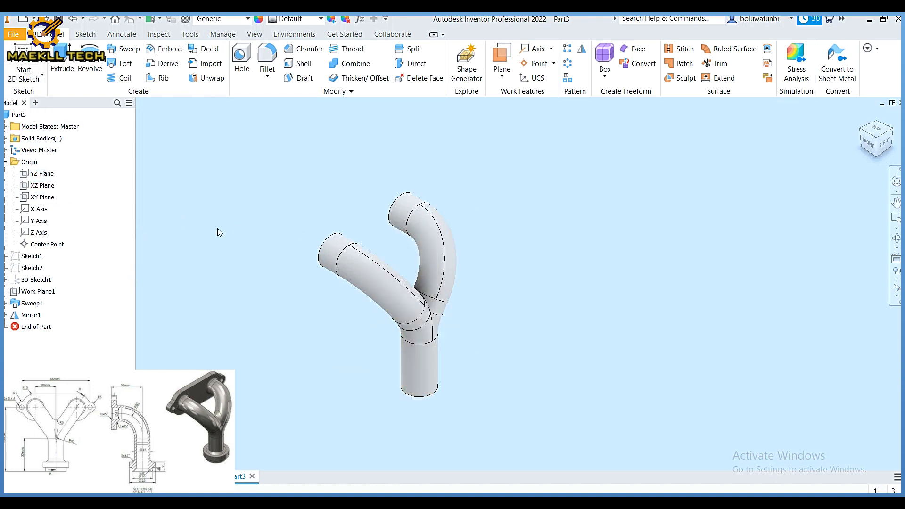
click(407, 298)
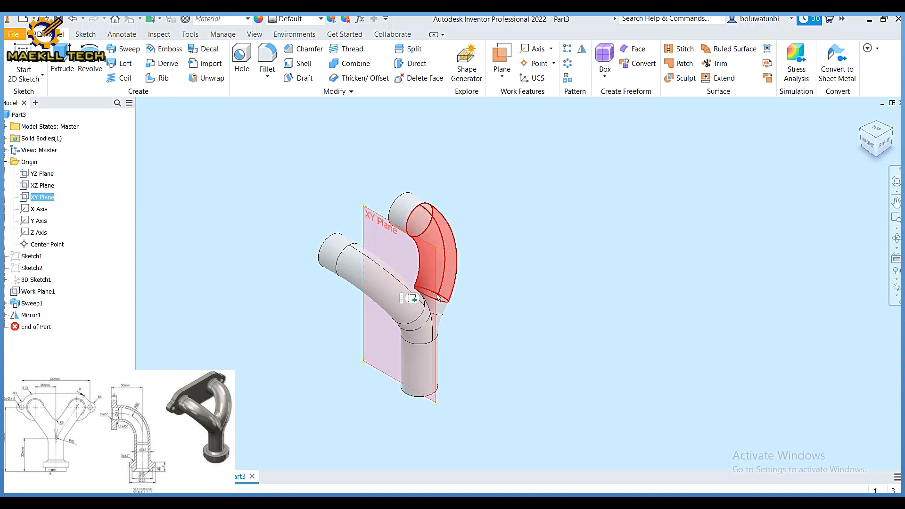
click(412, 298)
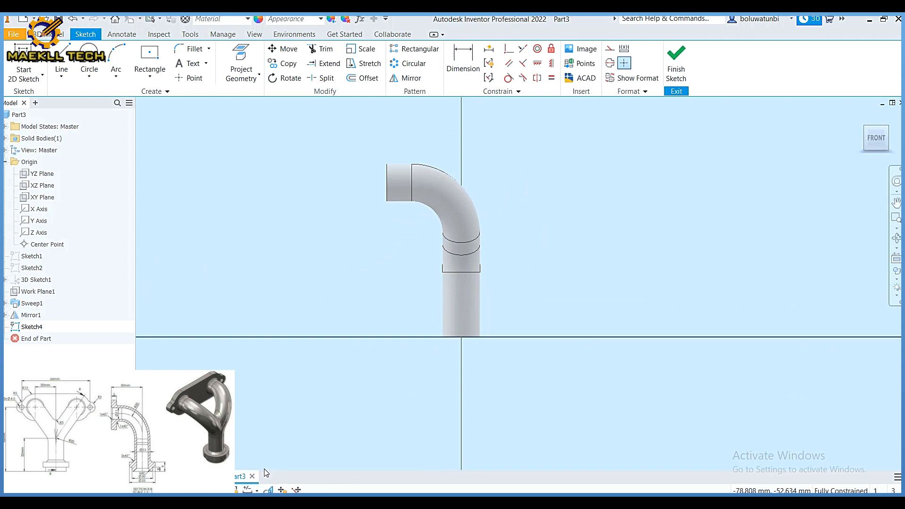
click(268, 490)
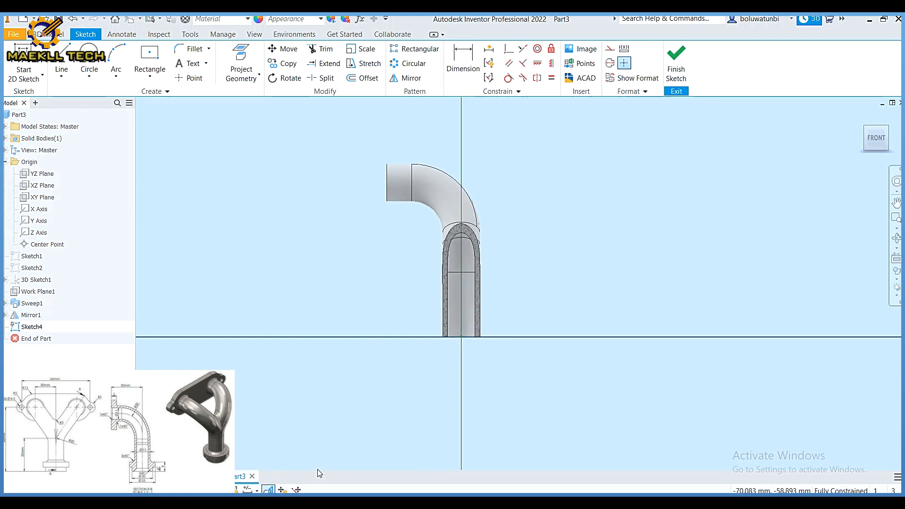
click(257, 75)
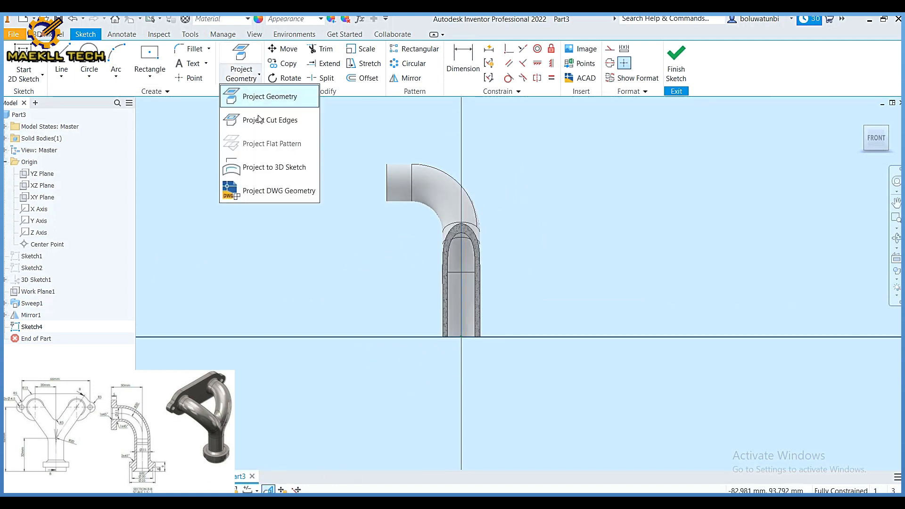
click(260, 120)
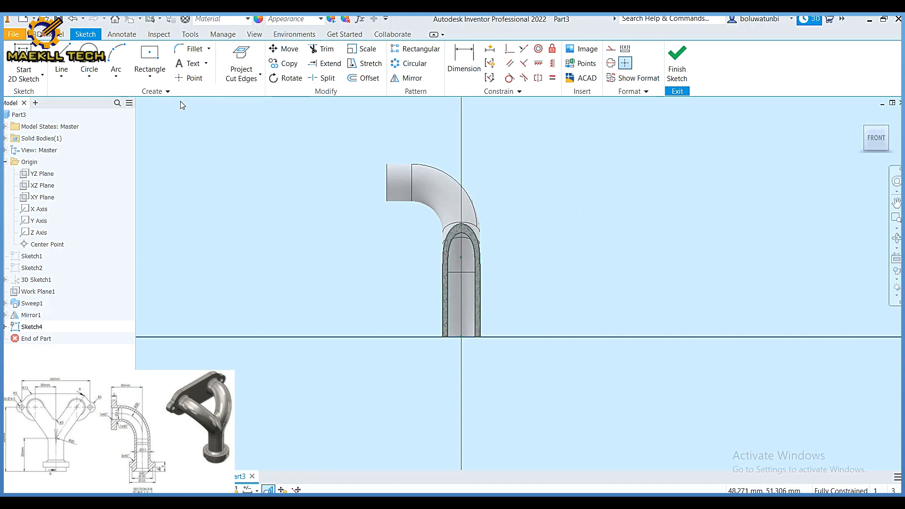
Sketch a stepped collar profile about 8.6 mm tall against the outer wall at the pipe's lower end, with a narrower step at its base
key(l)
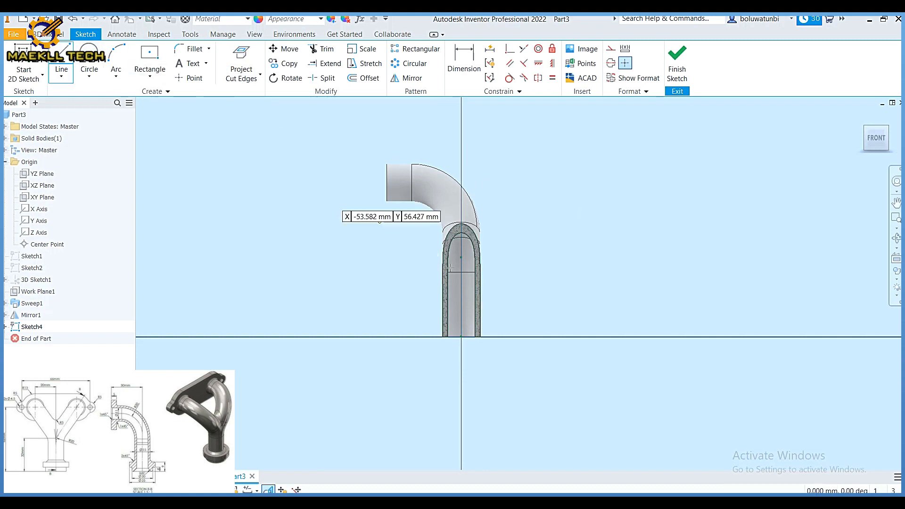
click(481, 315)
click(528, 315)
click(529, 328)
click(500, 337)
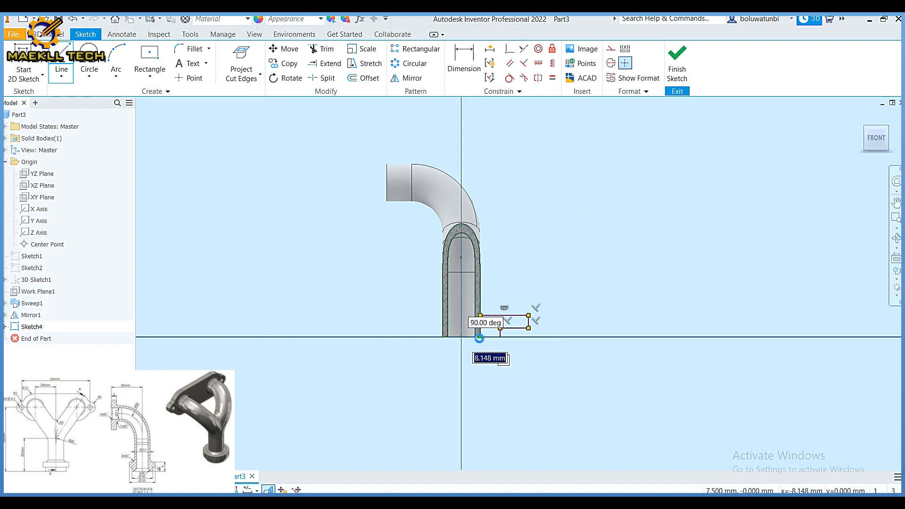
click(480, 336)
Dimension the collar profile's total height to 9 mm and its lower step's height to 4 mm
key(d)
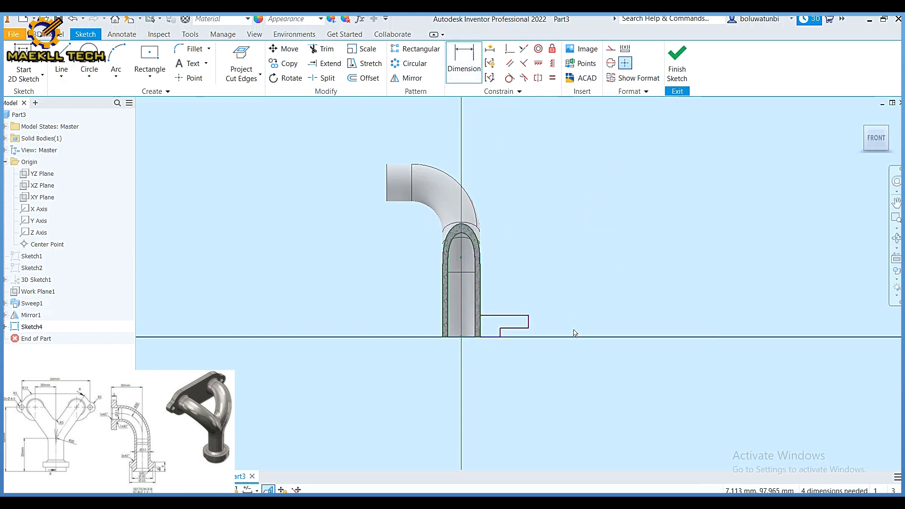
click(462, 336)
click(605, 329)
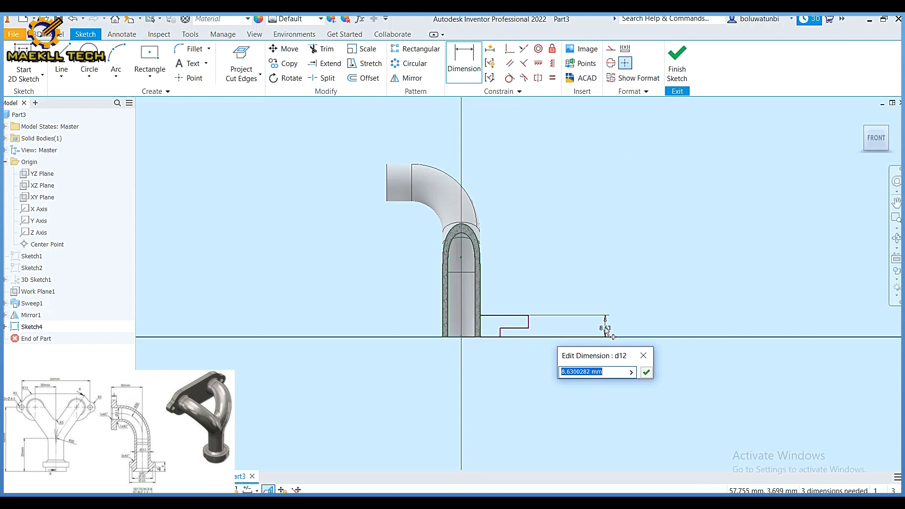
text(9)
key(Return)
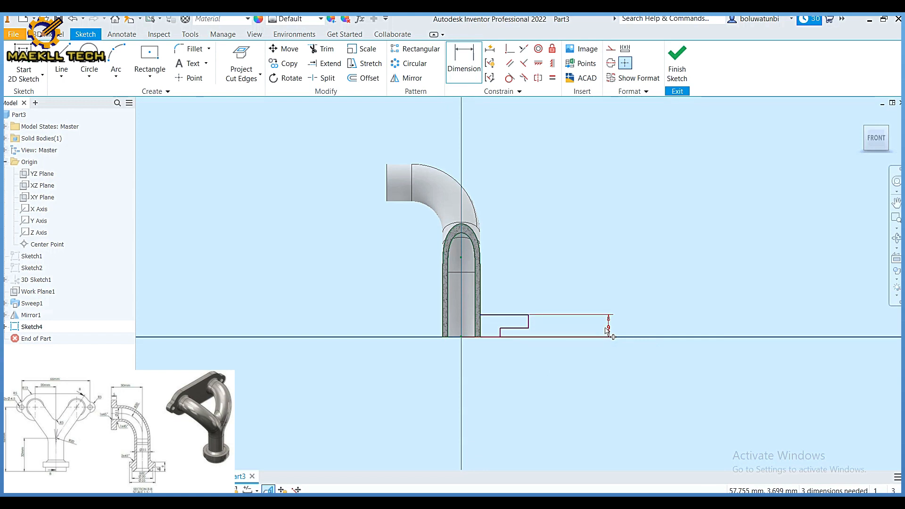
scroll(501, 336, up, 3)
click(501, 336)
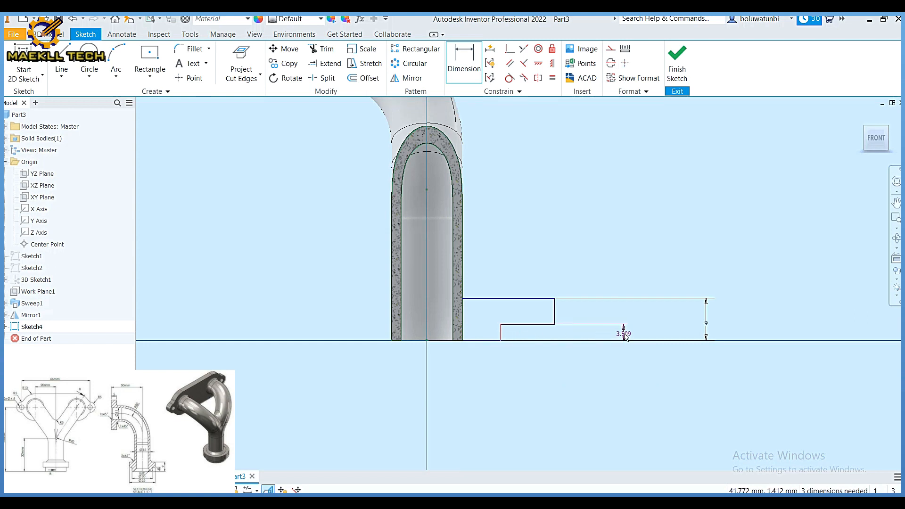
click(626, 334)
text(4)
key(Return)
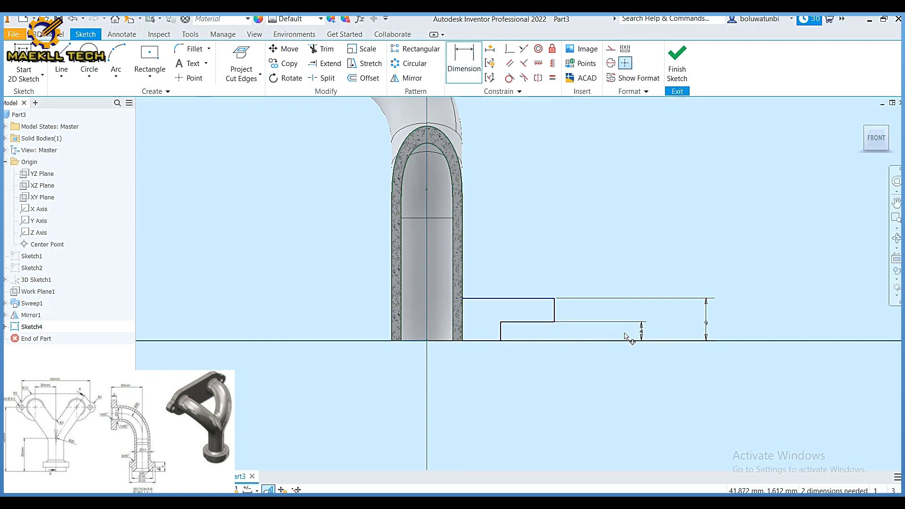
Dimension the profile's outer edges from the pipe's centre: 10 mm for the lower step and 12.5 mm for the wider part
click(427, 340)
click(501, 341)
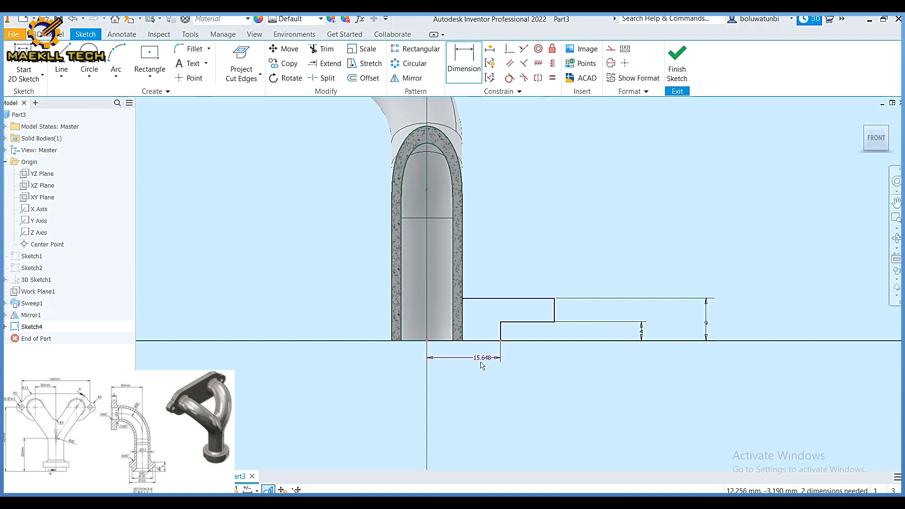
click(473, 372)
text(10)
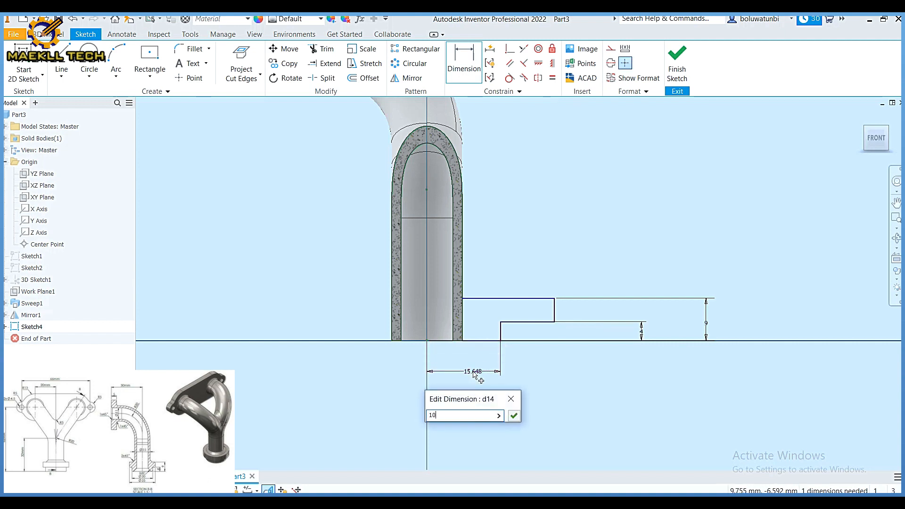
key(Return)
click(528, 314)
click(428, 343)
click(488, 385)
text(12.5)
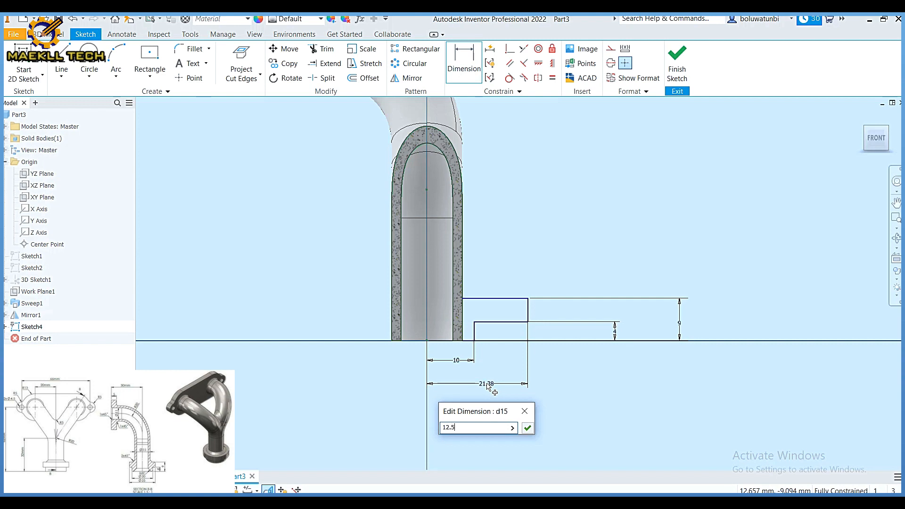
key(Return)
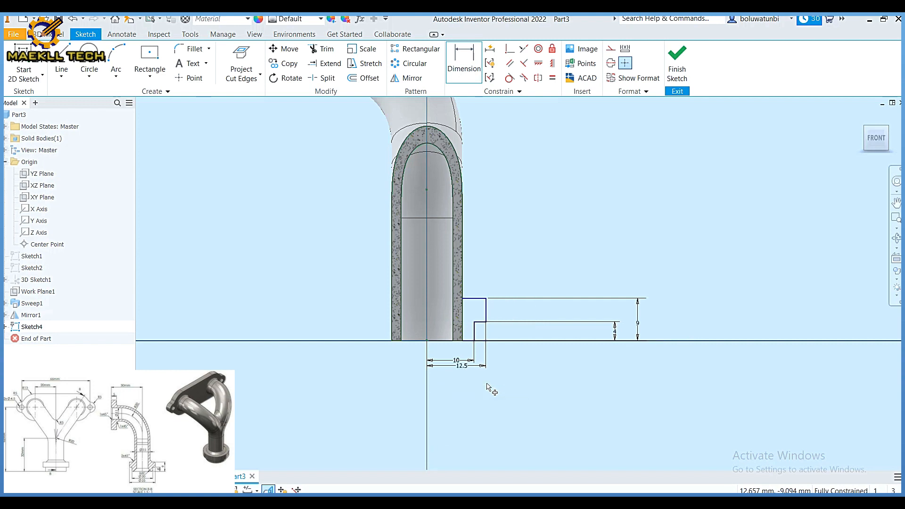
Draw a vertical line down from the origin as the revolution axis and finish the sketch
click(61, 66)
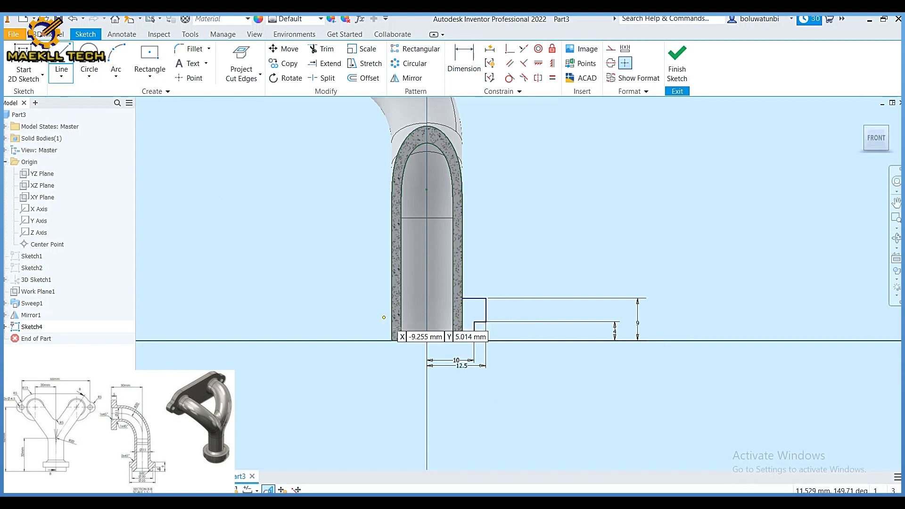
click(428, 340)
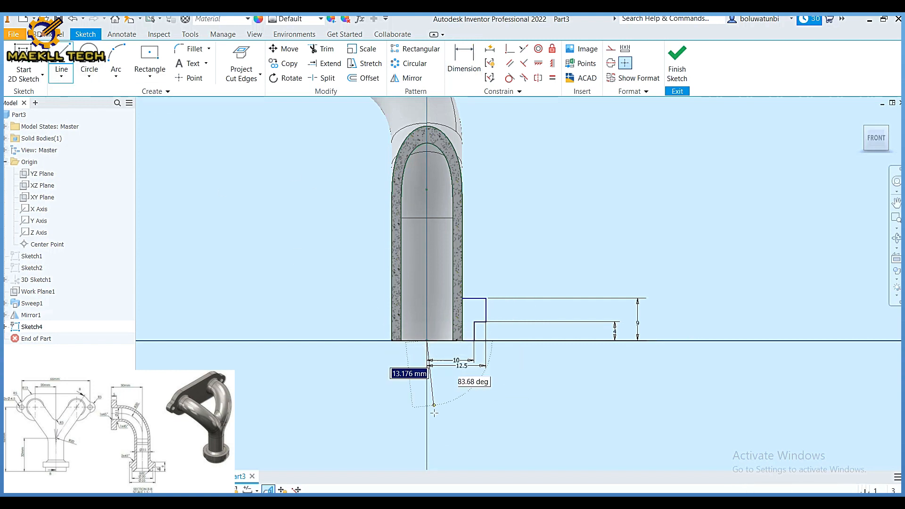
click(427, 444)
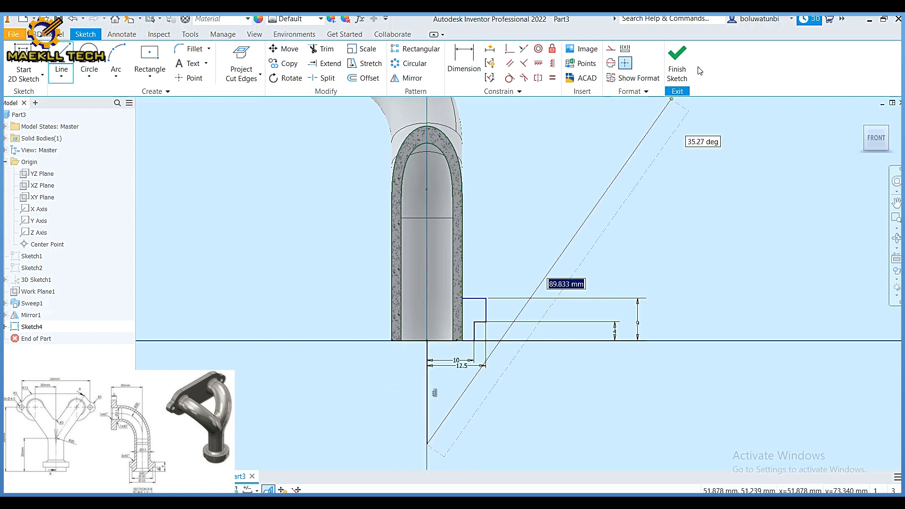
click(677, 66)
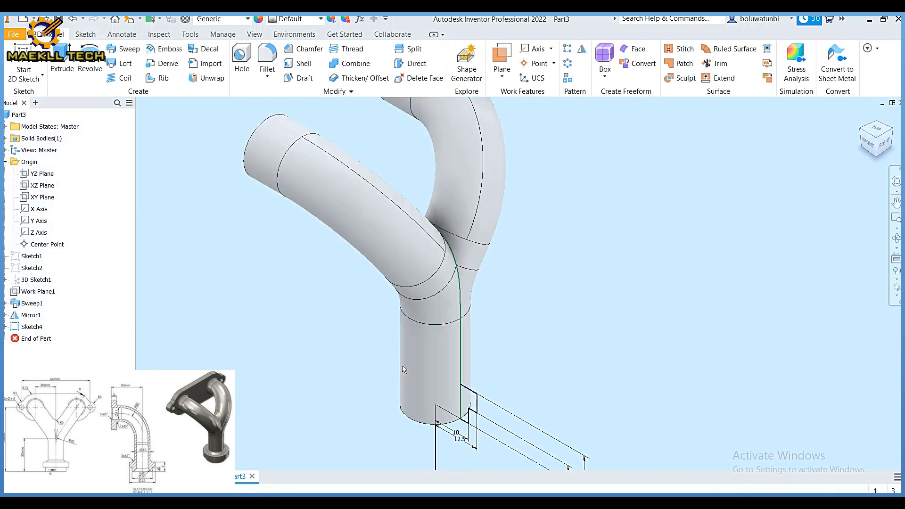
Revolve the collar profile a full 360 degrees around the vertical line, joined to the pipe
click(94, 66)
click(485, 294)
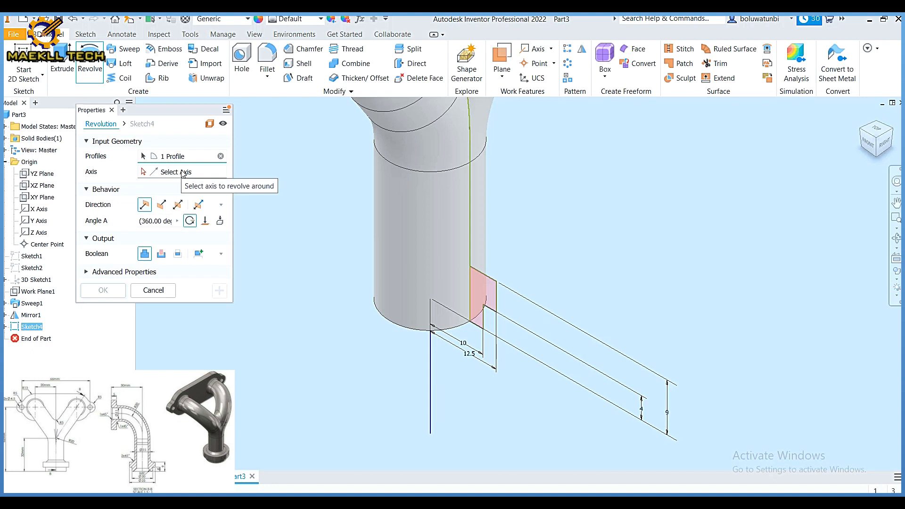
click(434, 379)
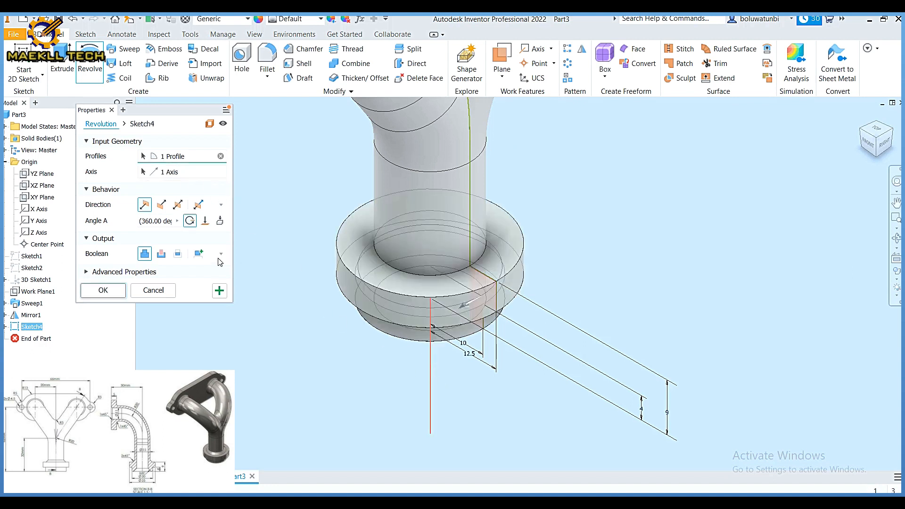
click(103, 291)
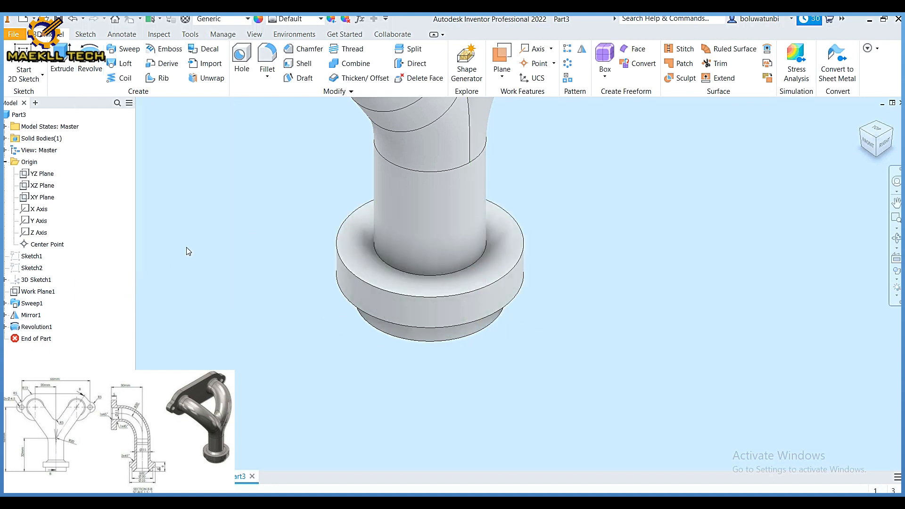
Chamfer the pipe-to-collar junction edge and the bore edge at the collar's underside by 2 mm
click(303, 49)
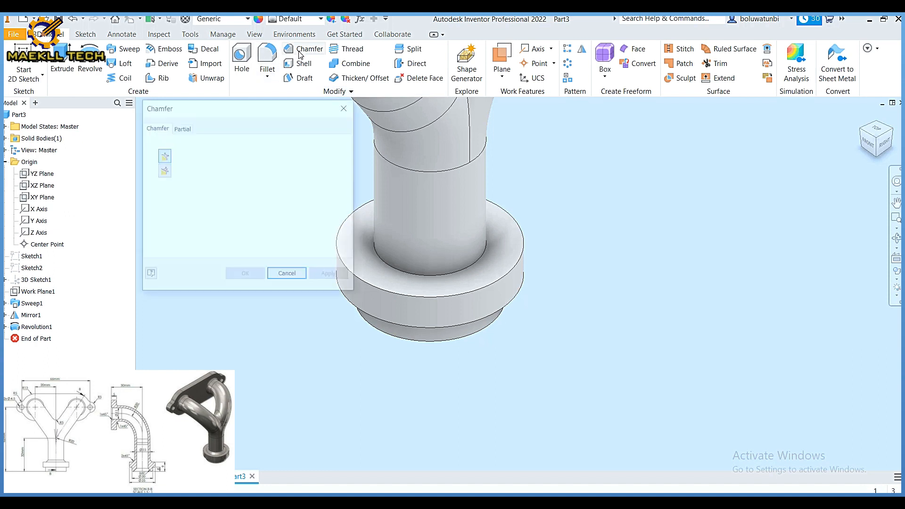
click(415, 277)
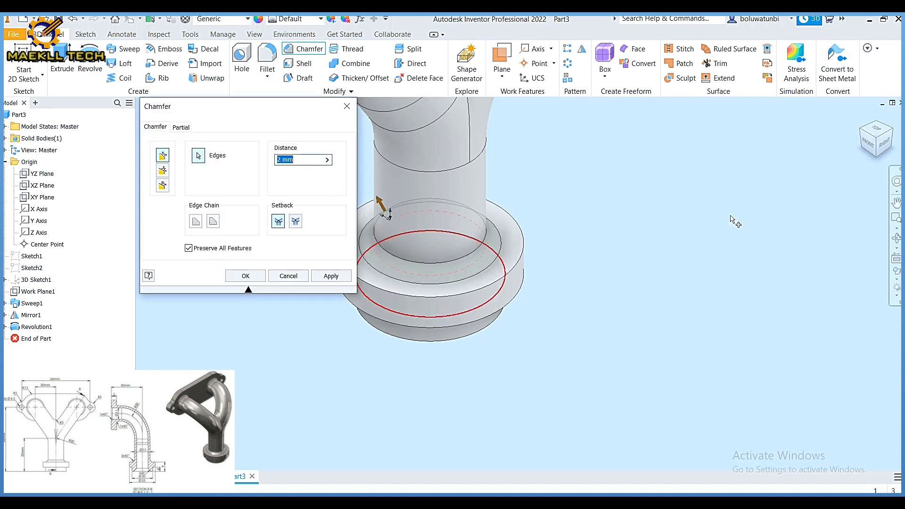
click(876, 159)
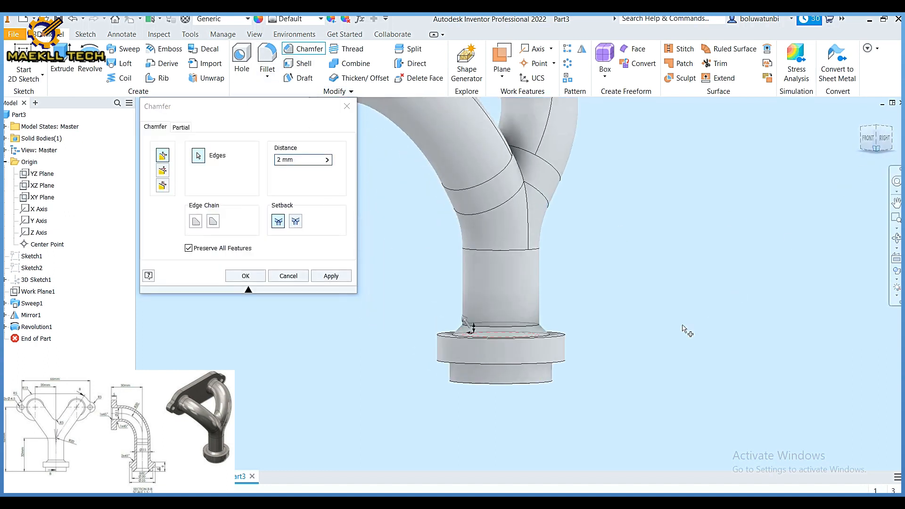
click(561, 384)
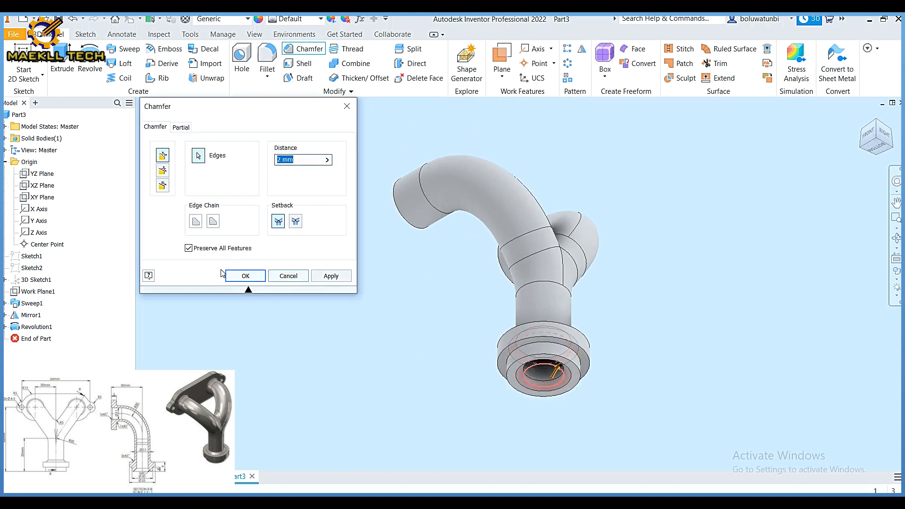
click(246, 276)
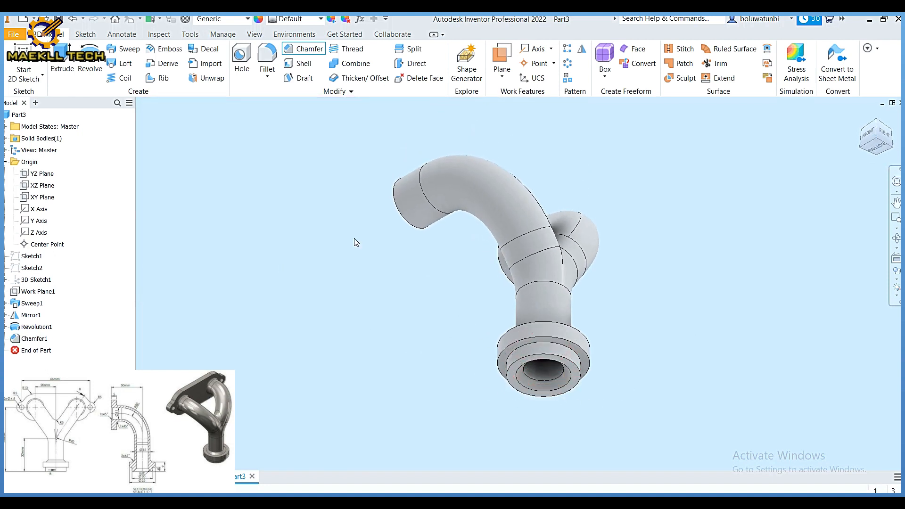
Fillet the three edges where the two branches meet with a 5 mm radius
click(876, 120)
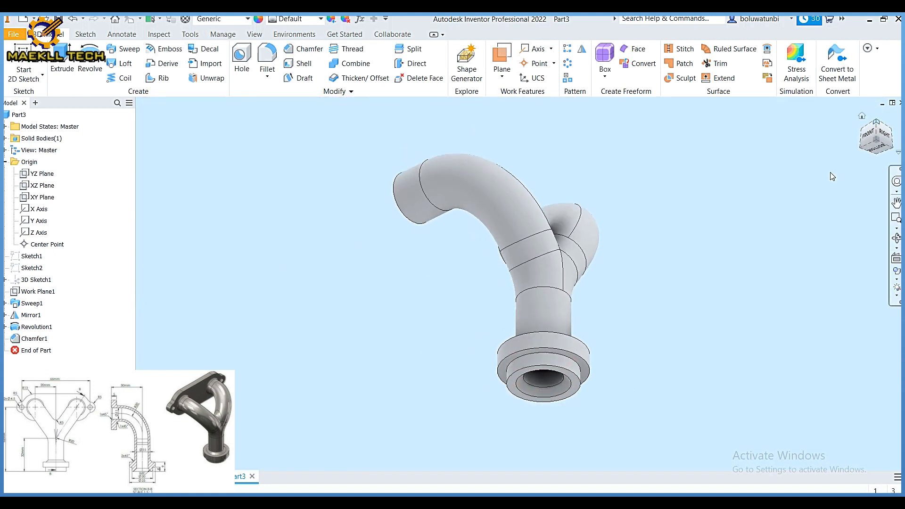
click(267, 58)
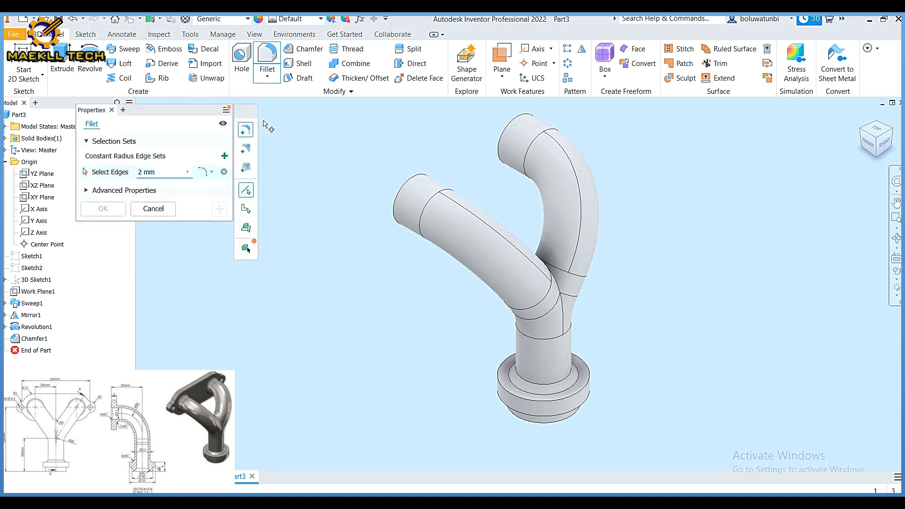
click(576, 296)
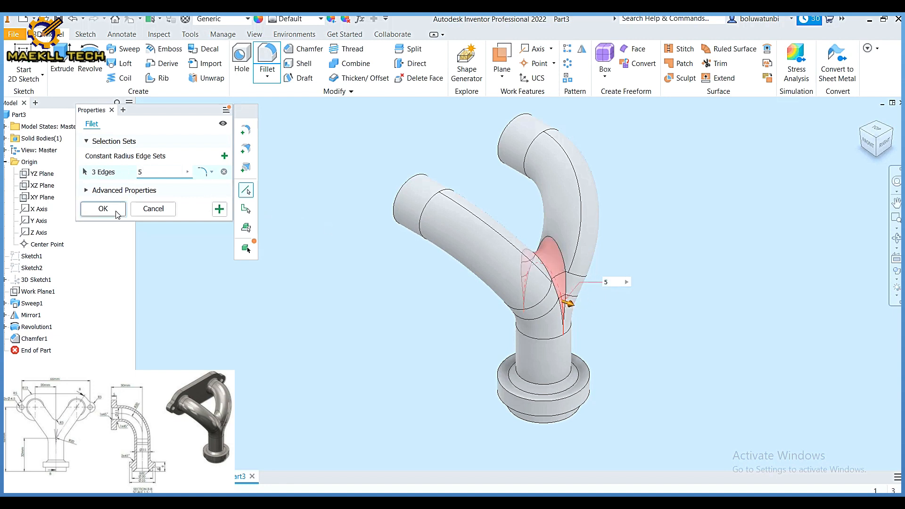
click(103, 208)
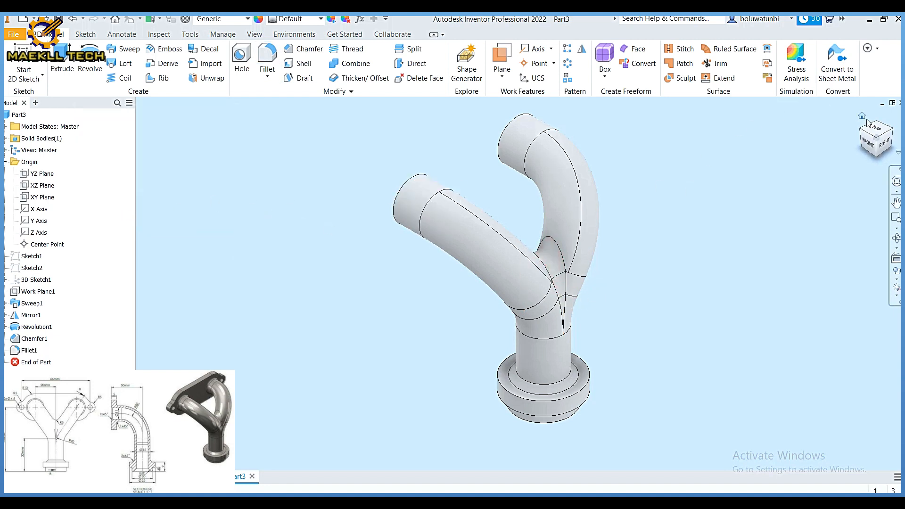
Create a work plane offset -25 mm from the YZ plane, towards the open ends of the branches
click(861, 135)
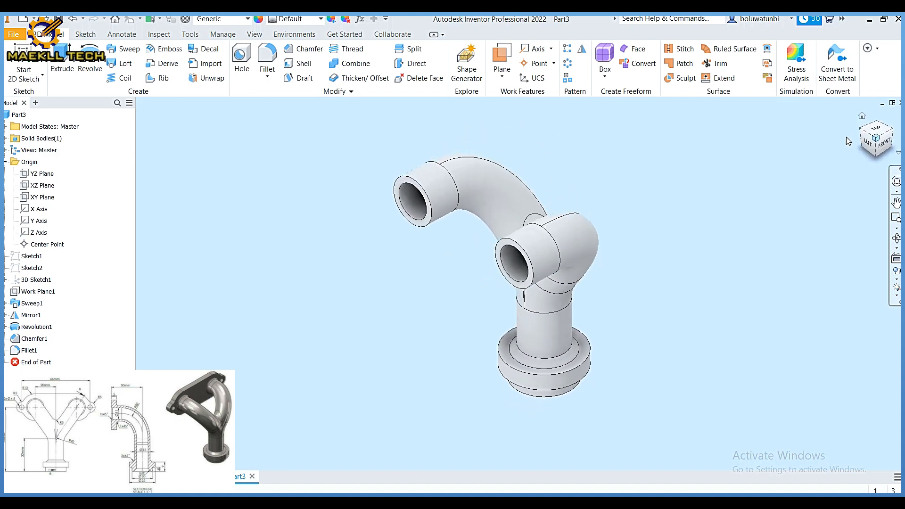
click(49, 176)
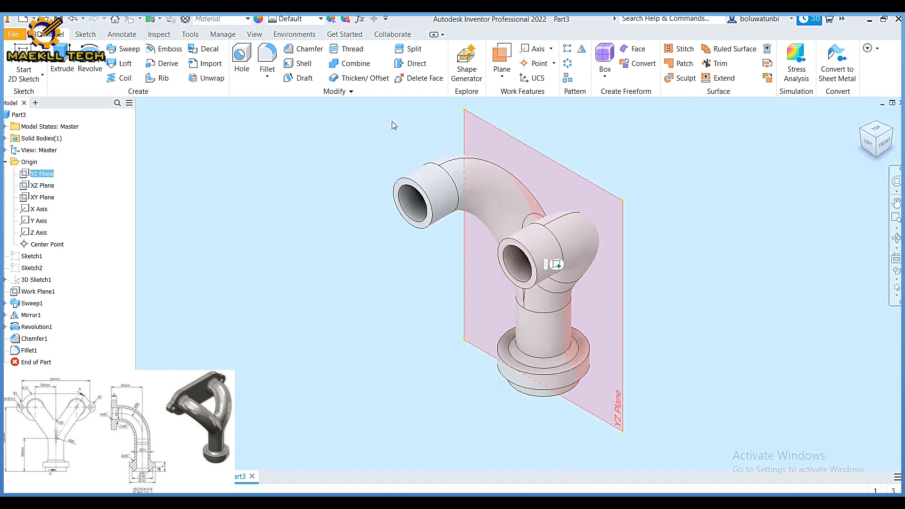
click(502, 59)
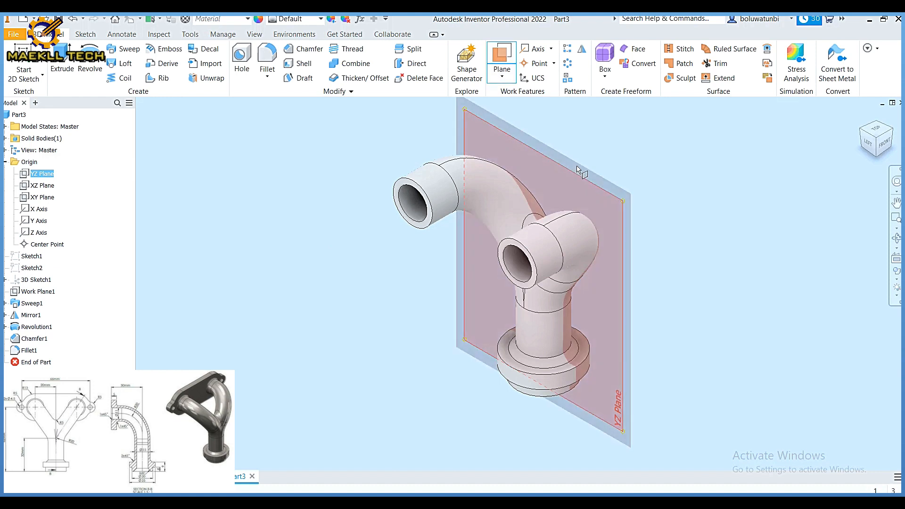
drag(572, 177, 526, 220)
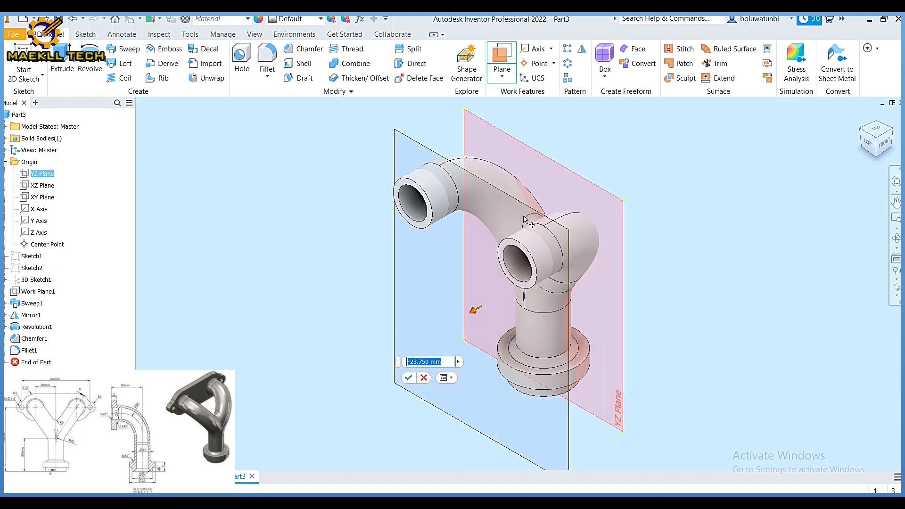
text(-25)
key(Return)
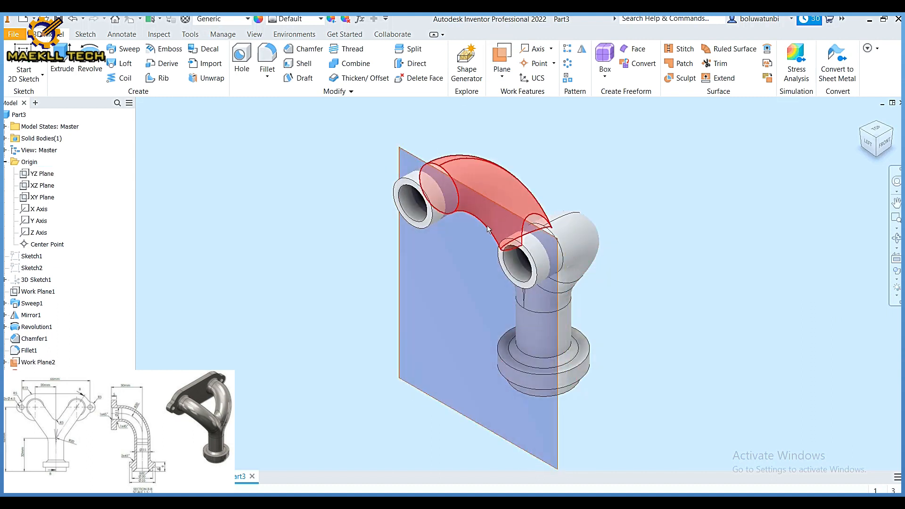
Start a sketch on the offset work plane and project the cut edges of both branch pipes
click(400, 335)
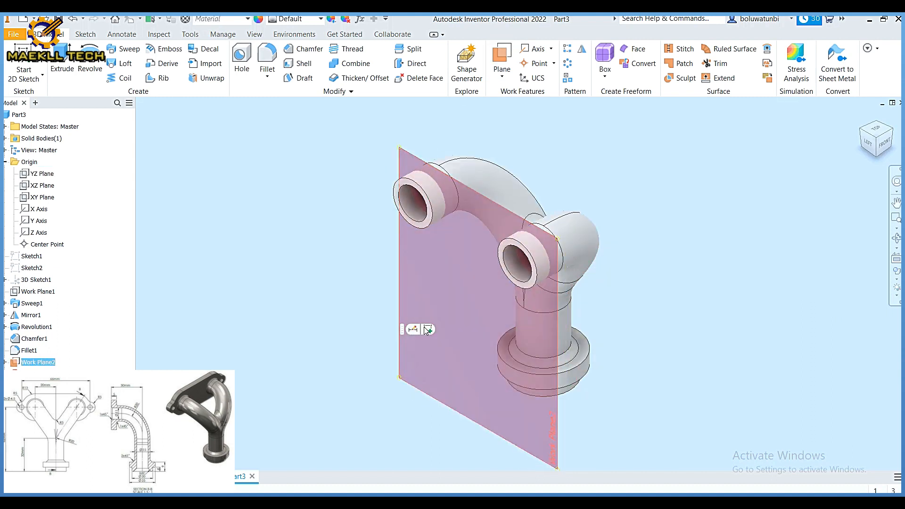
click(427, 329)
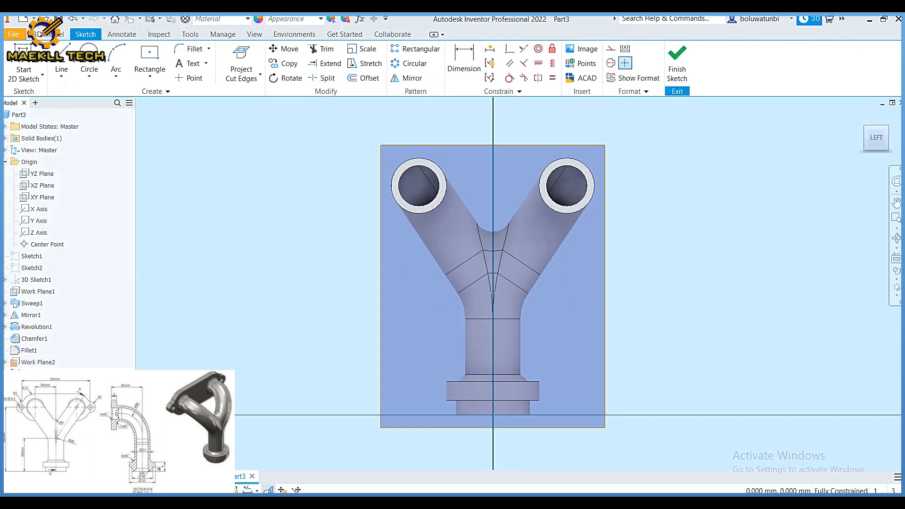
click(253, 76)
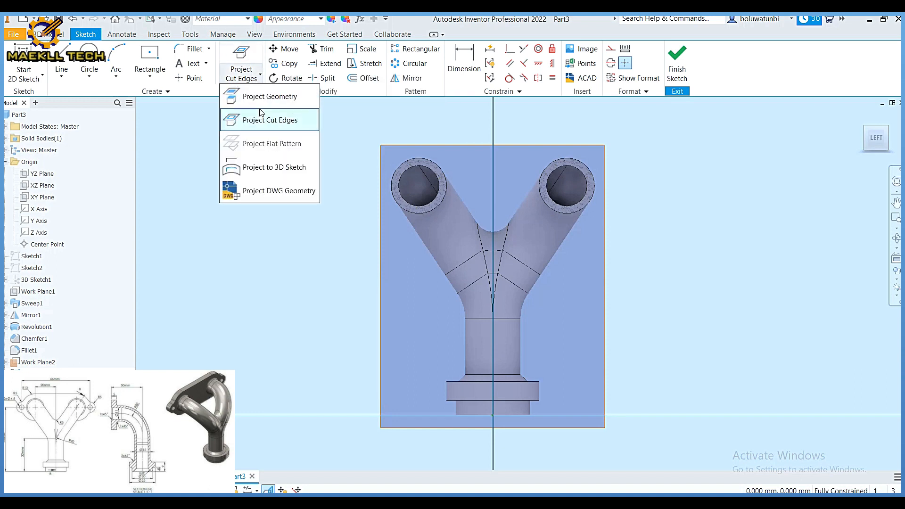
click(266, 119)
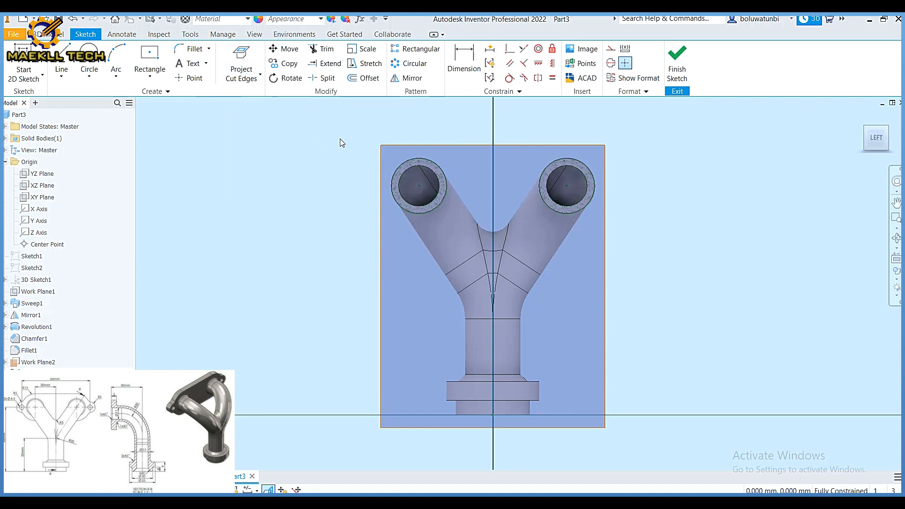
Draw a 26 mm diameter circle concentric with each of the two projected pipe ends
click(93, 60)
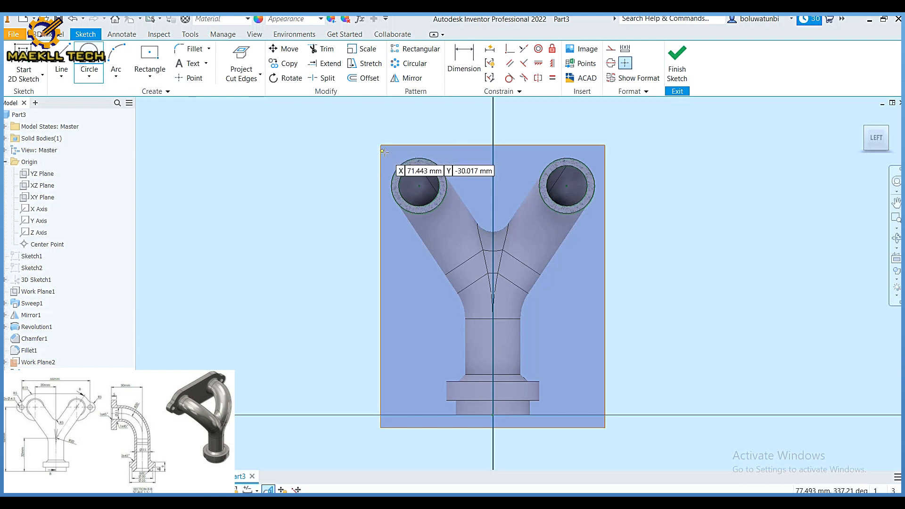
click(419, 187)
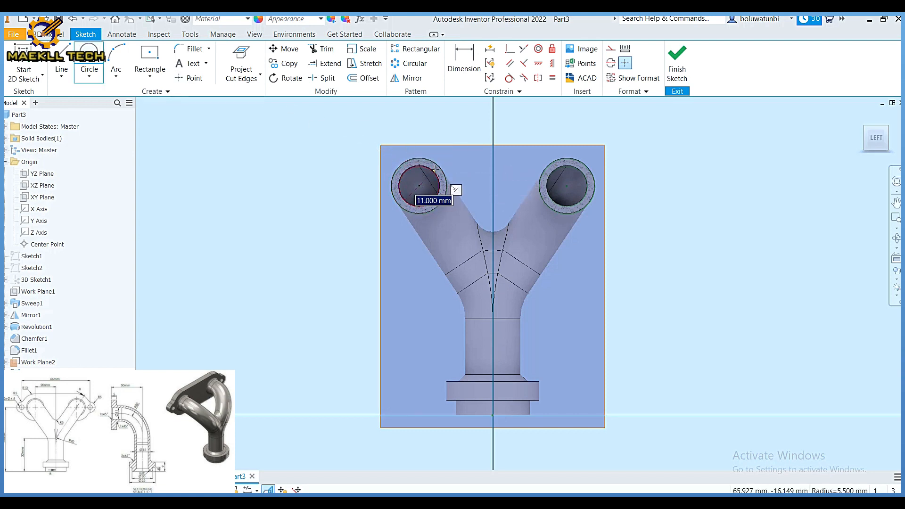
text(26)
key(Return)
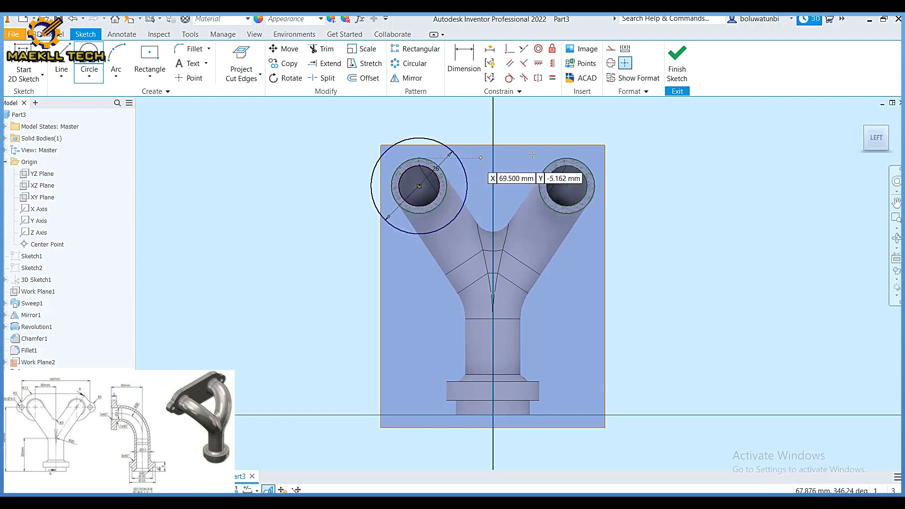
click(568, 186)
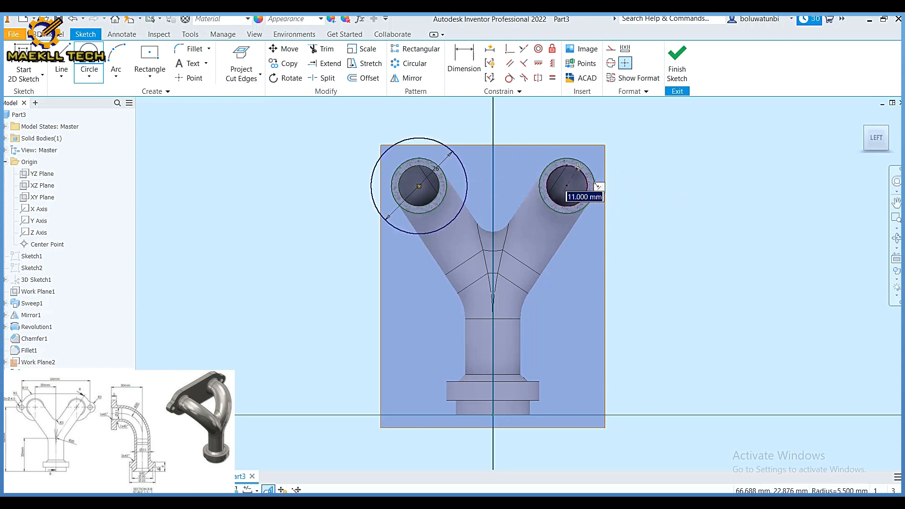
text(26)
key(Return)
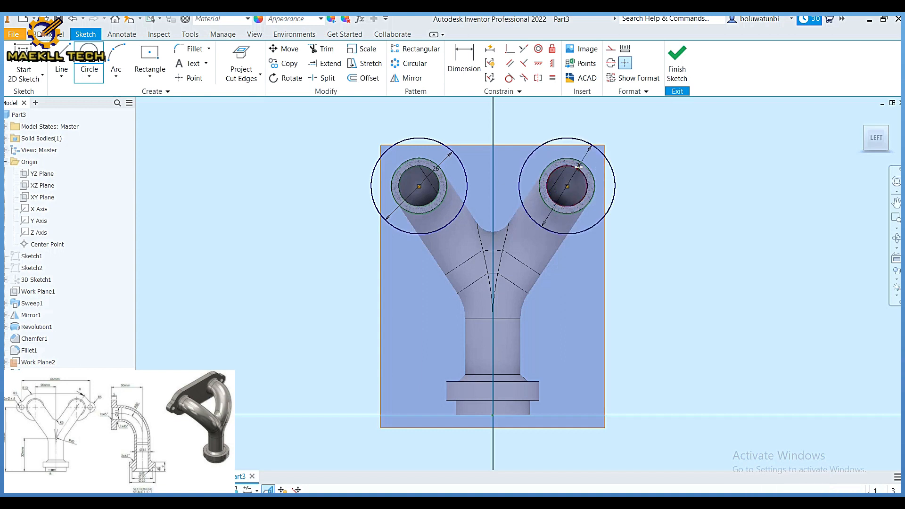
Connect the two 26 mm circles with horizontal lines across their highest and lowest points
click(61, 59)
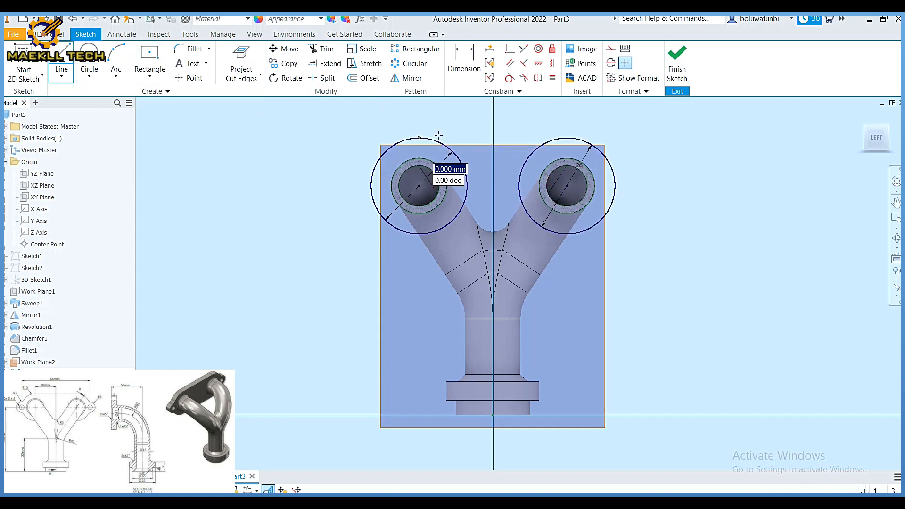
click(419, 139)
click(567, 138)
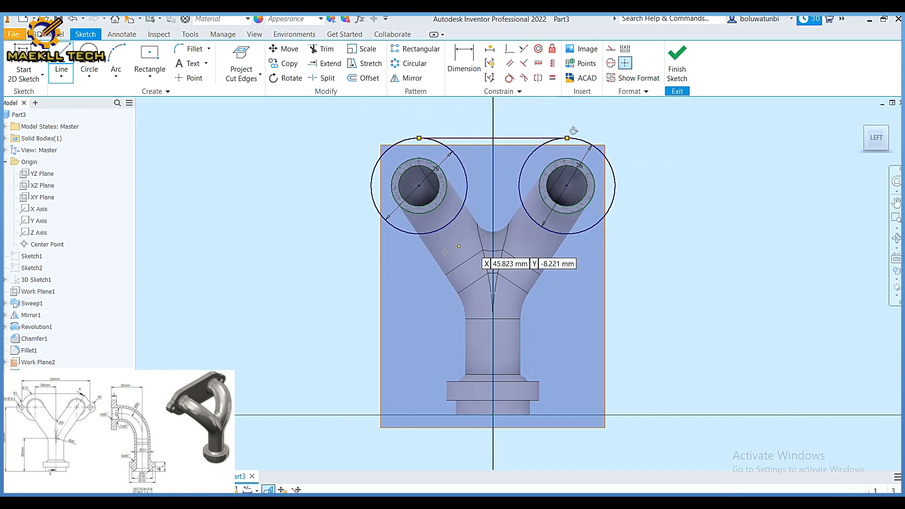
click(568, 234)
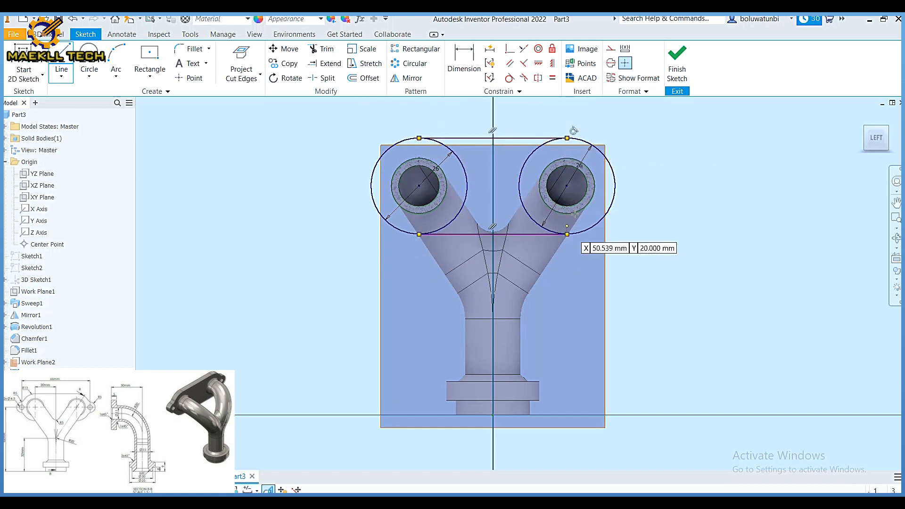
Constrain the lower connecting line tangent to both 26 mm circles
click(510, 77)
click(451, 222)
click(448, 233)
click(585, 230)
click(545, 234)
Try to constrain the upper connecting line tangent to both 26 mm circles
click(598, 150)
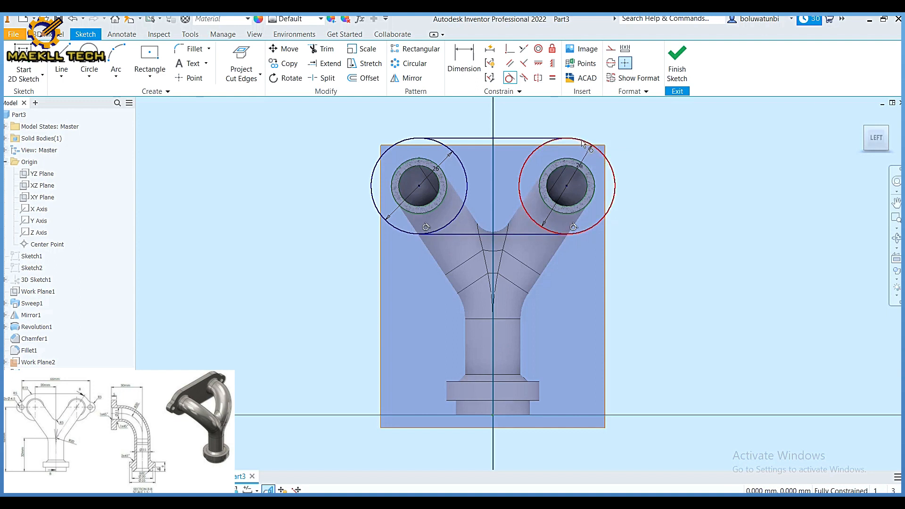
click(544, 140)
click(234, 118)
click(412, 141)
click(448, 141)
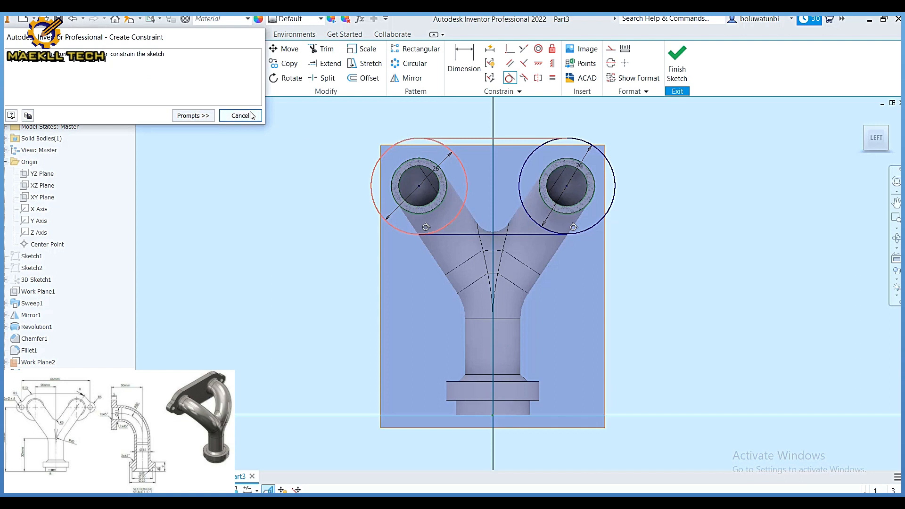
click(236, 116)
Draw a 10 mm diameter circle beyond the outer side of each 26 mm circle, level with the pipe centres
key(c)
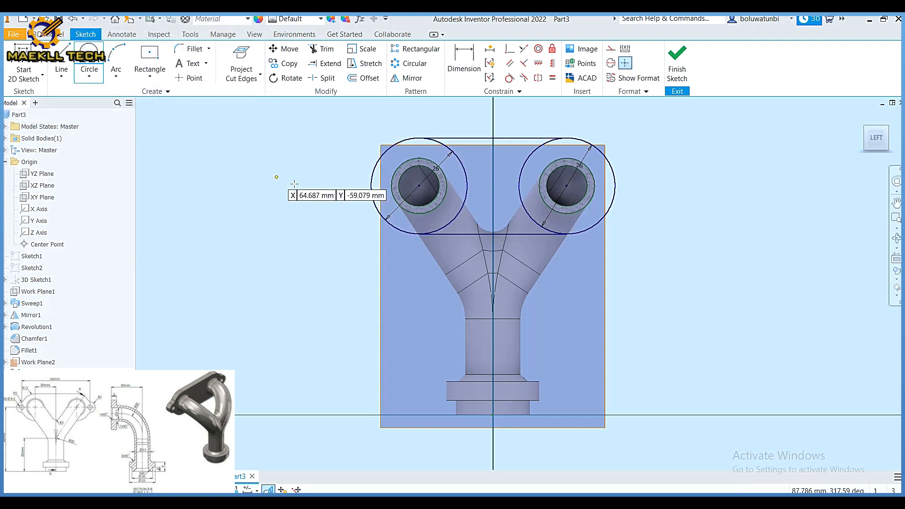
click(350, 184)
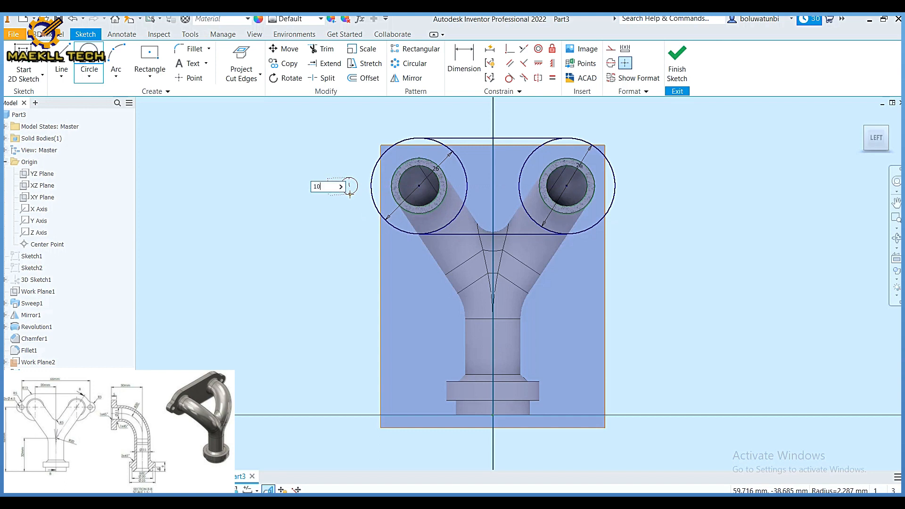
key(Return)
click(633, 184)
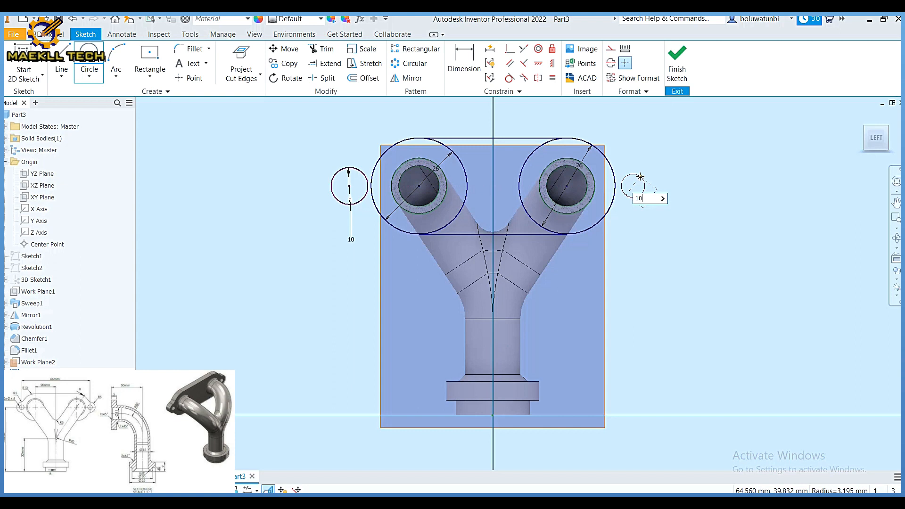
key(Return)
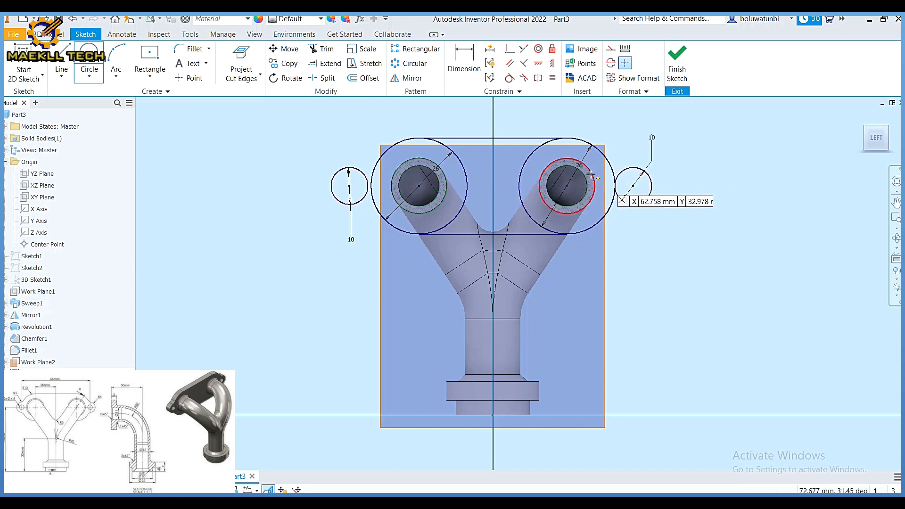
Dimension the left 10 mm circle's centre at 33 mm horizontally from the manifold's vertical centre line
click(464, 60)
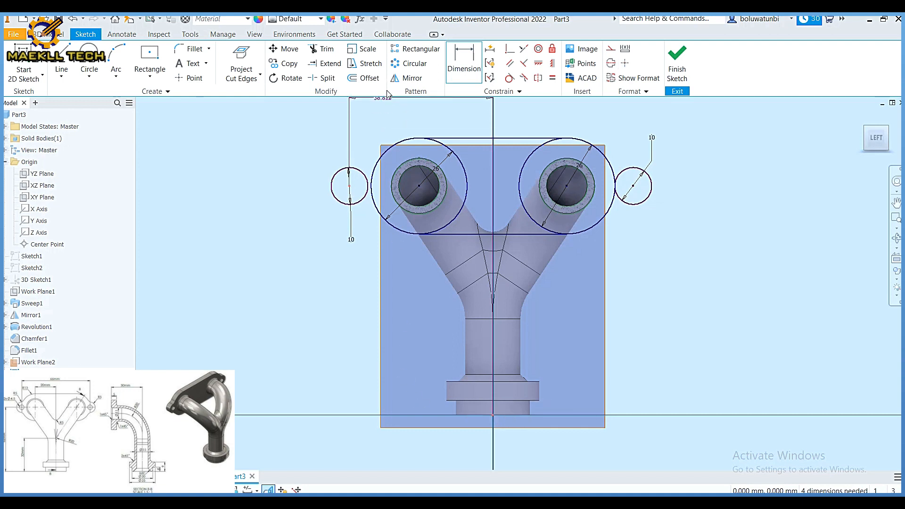
click(417, 119)
text(33)
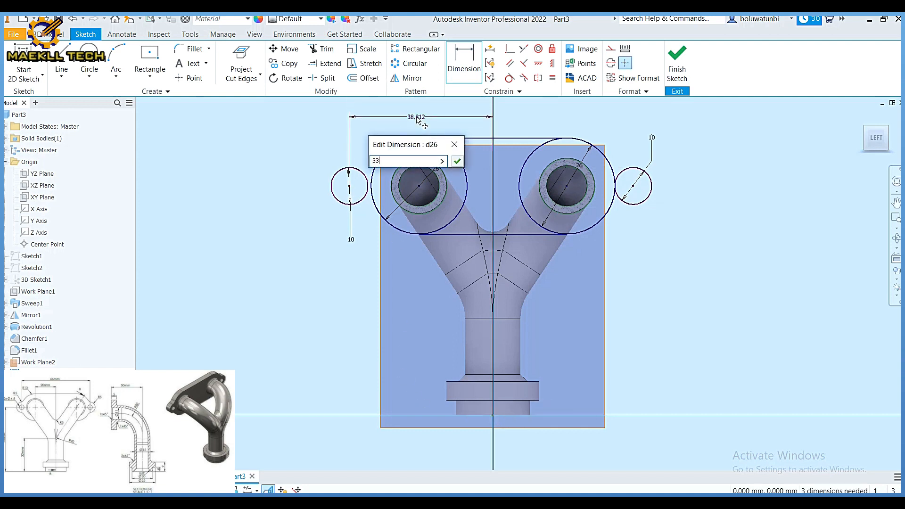
key(Return)
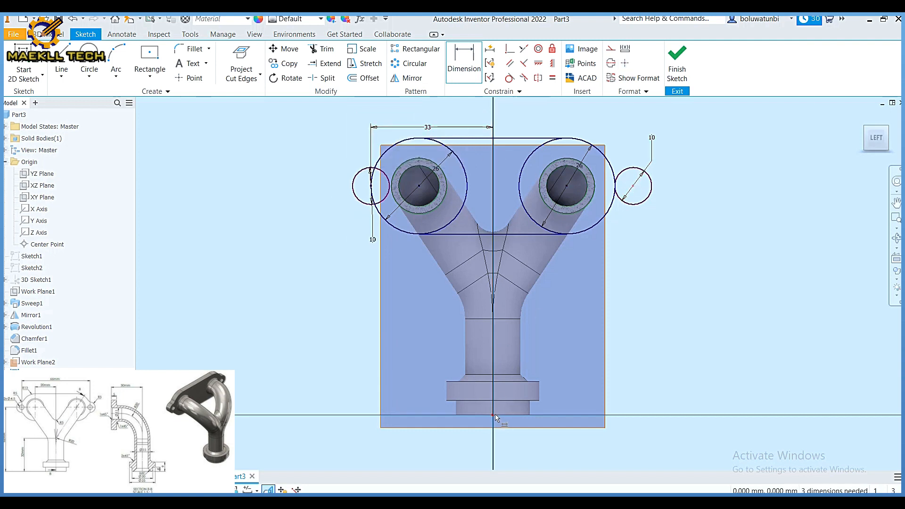
Dimension the right 10 mm circle's centre at 33 mm from the vertical centre line and trim the arcs where both ears overlap the 26 mm circles
click(557, 121)
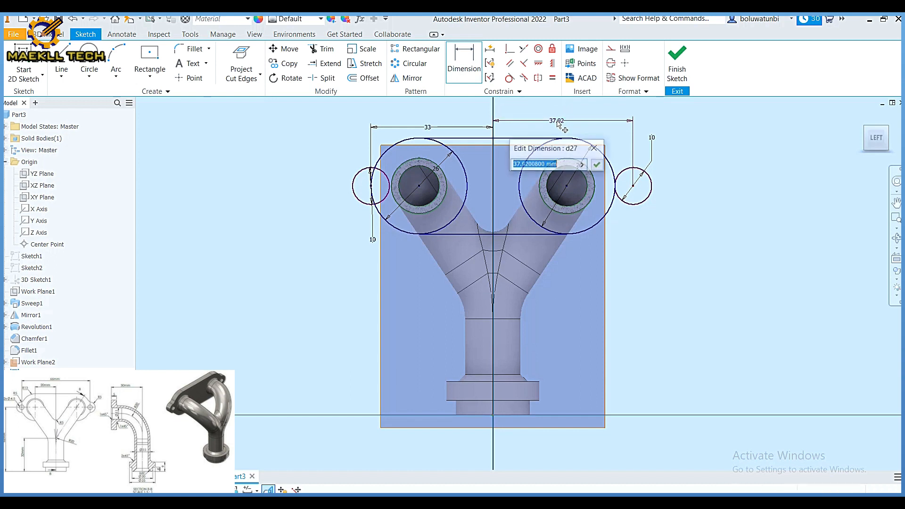
text(33)
key(Return)
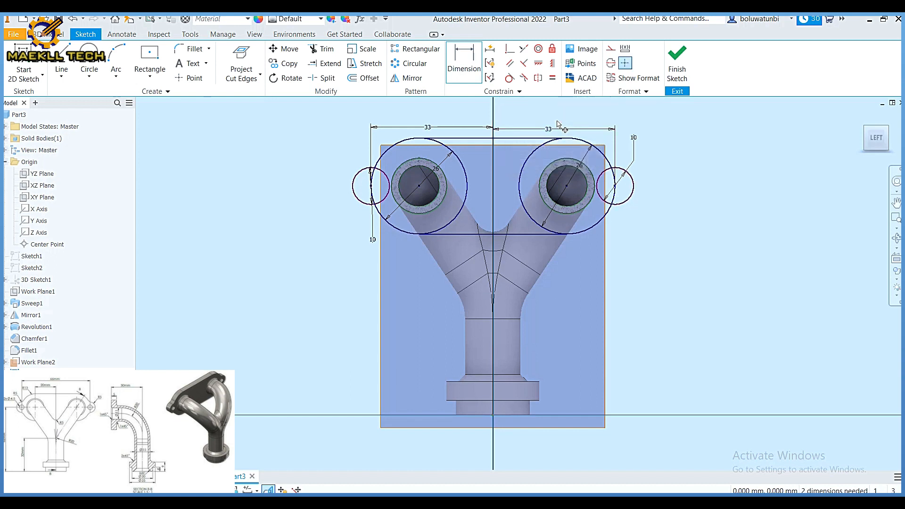
click(330, 50)
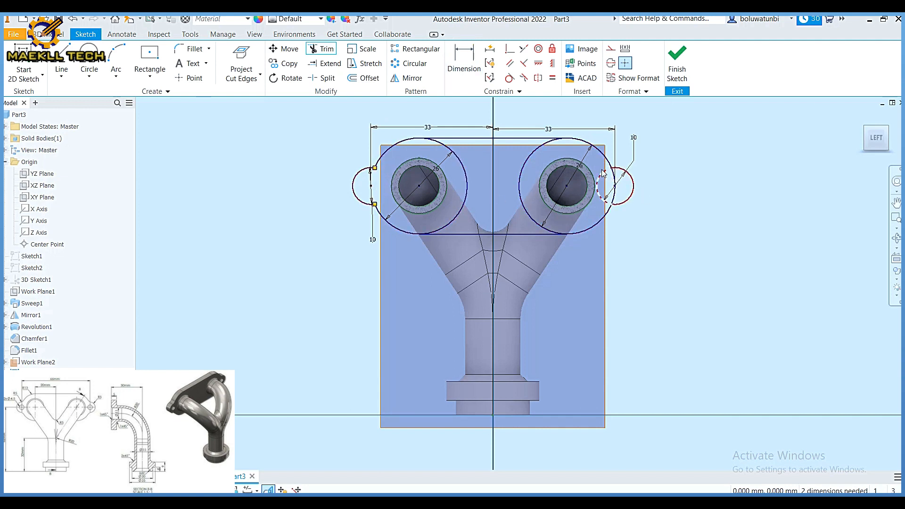
click(618, 194)
Draw a 4.5 mm diameter hole circle concentric with each ear arc and finish the flange sketch
click(88, 63)
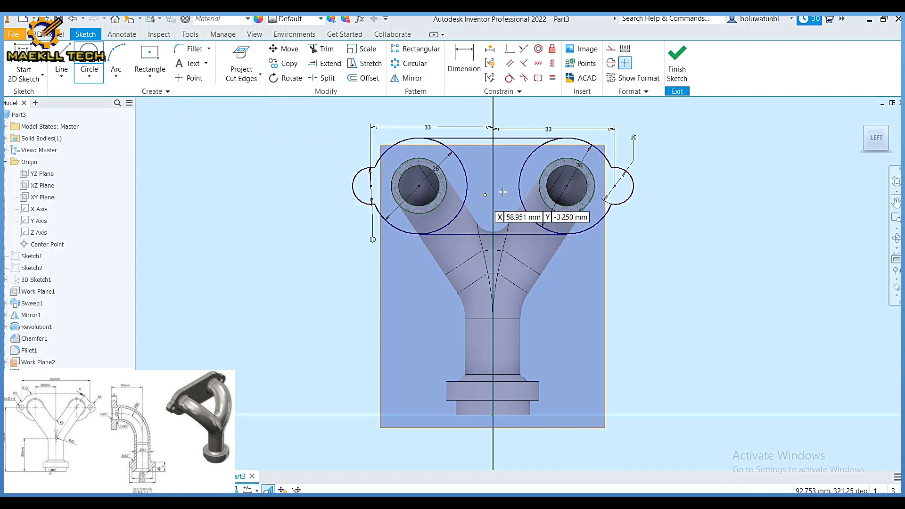
click(615, 185)
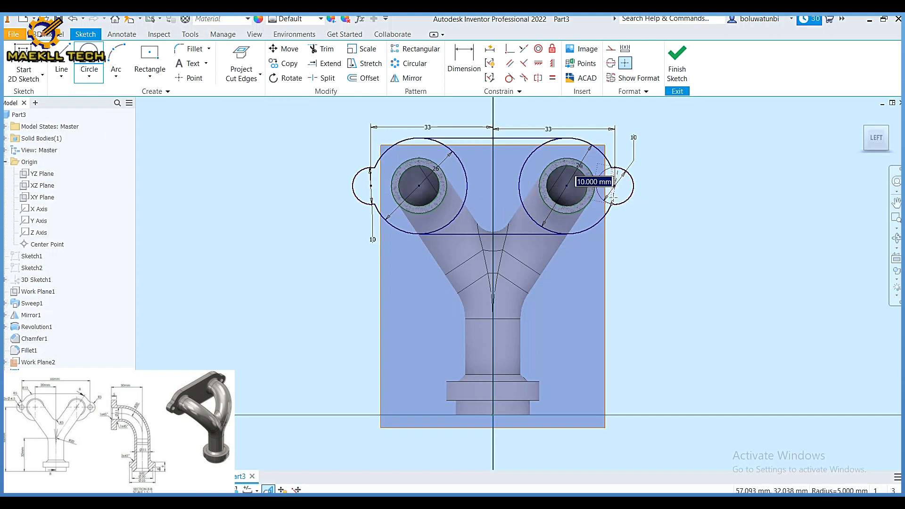
text(4.5)
key(Return)
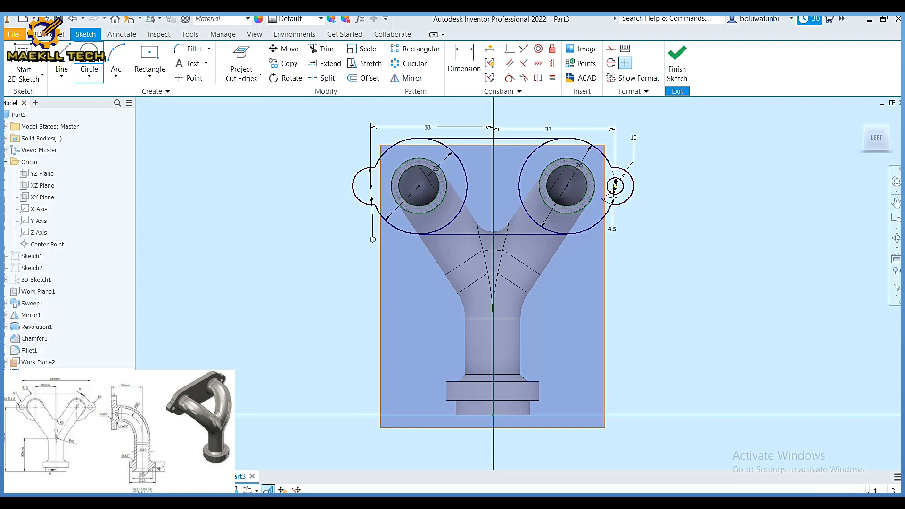
click(371, 185)
text(4.5)
key(Return)
click(685, 77)
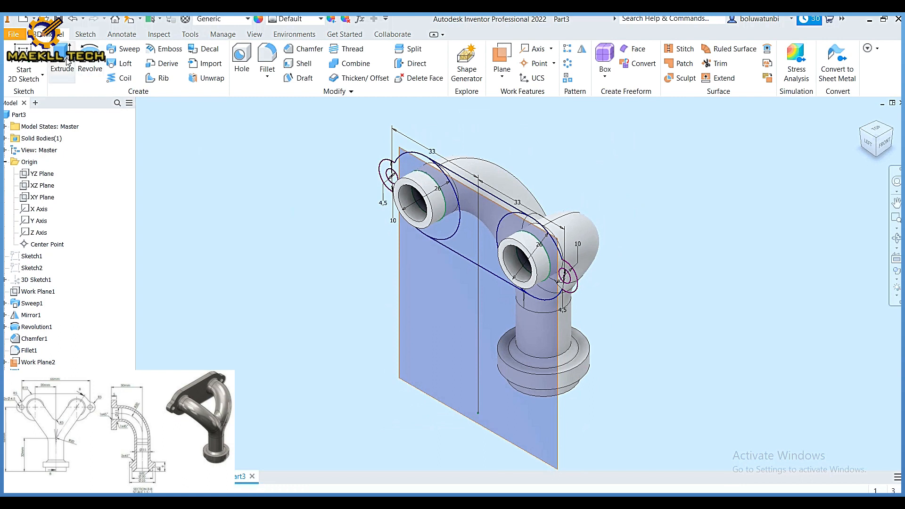
Extrude the three flange profiles 5 mm in the flipped direction, away from the pipe bends, and hide the flange work plane
click(67, 61)
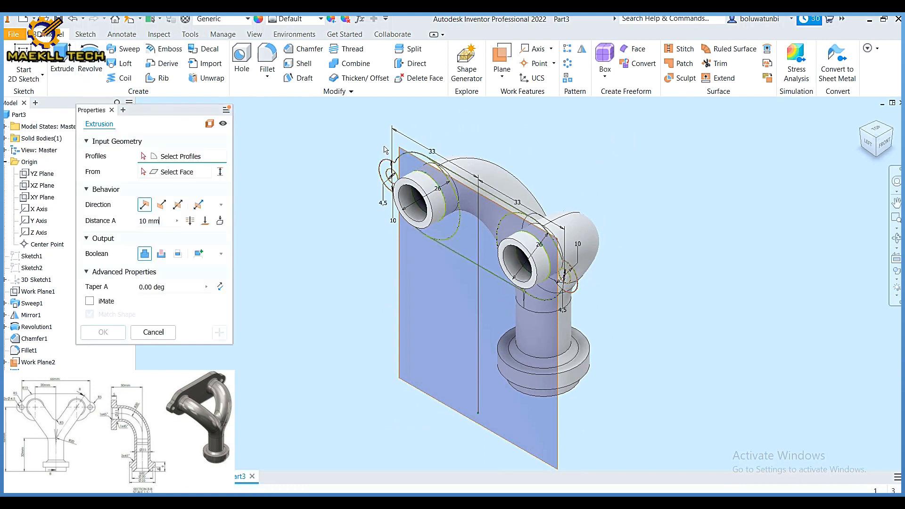
click(415, 160)
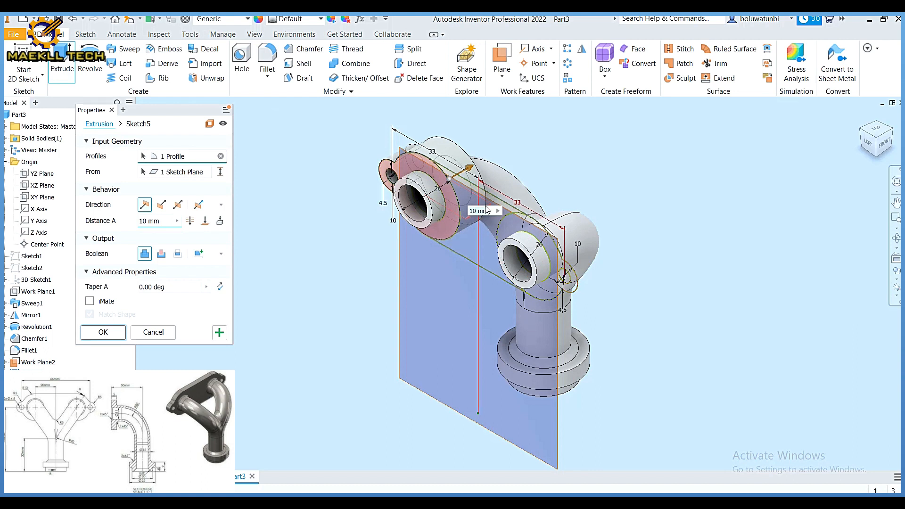
click(523, 231)
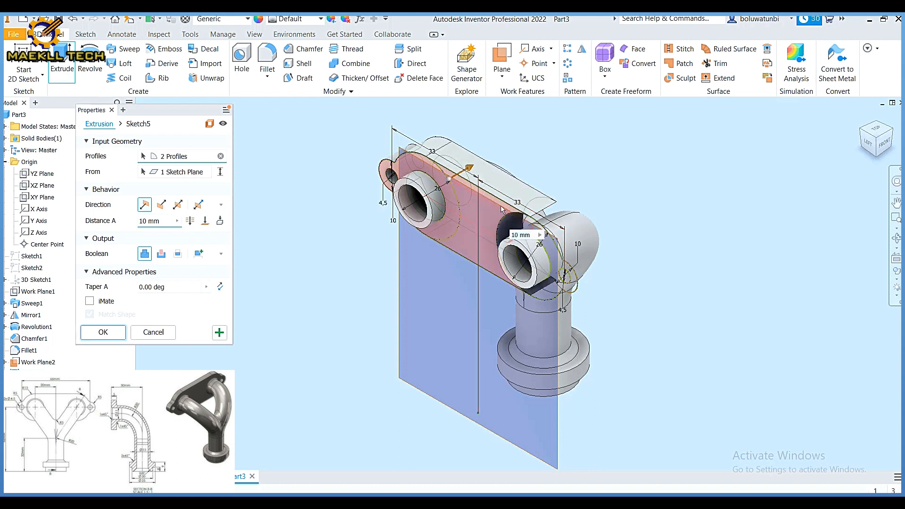
click(527, 230)
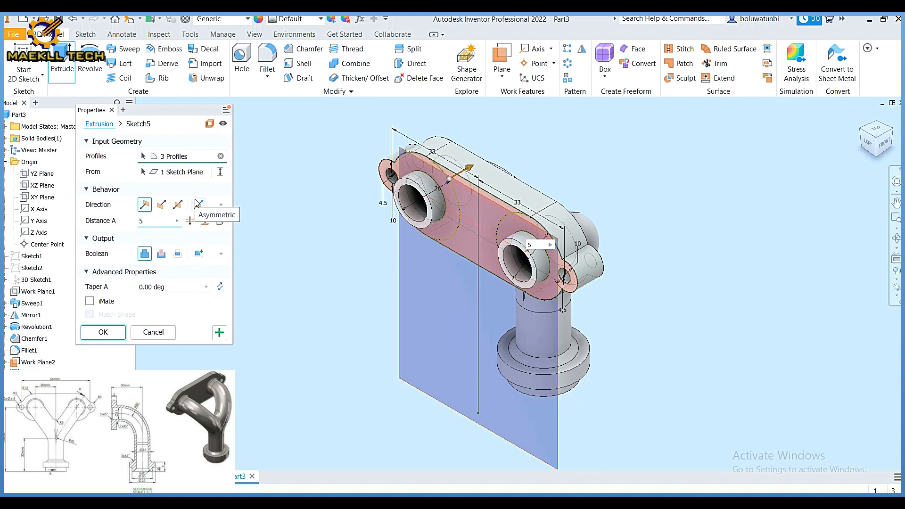
click(161, 206)
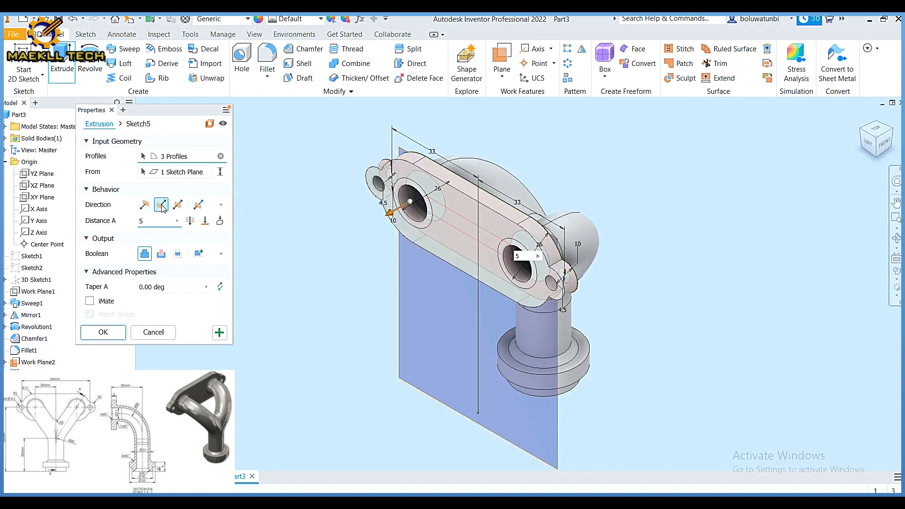
click(103, 332)
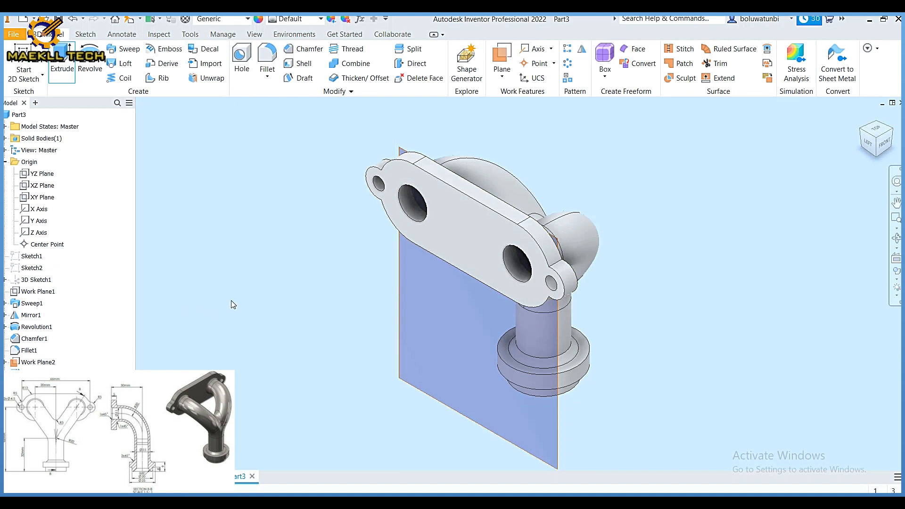
right_click(401, 332)
click(444, 348)
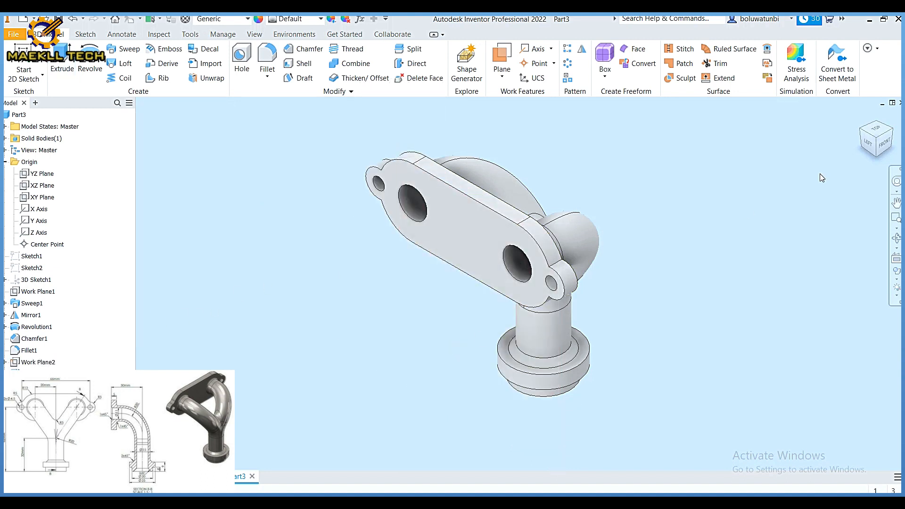
Fillet the four inner corner edges where the two ears meet the flange outline with a 5 mm radius
click(894, 136)
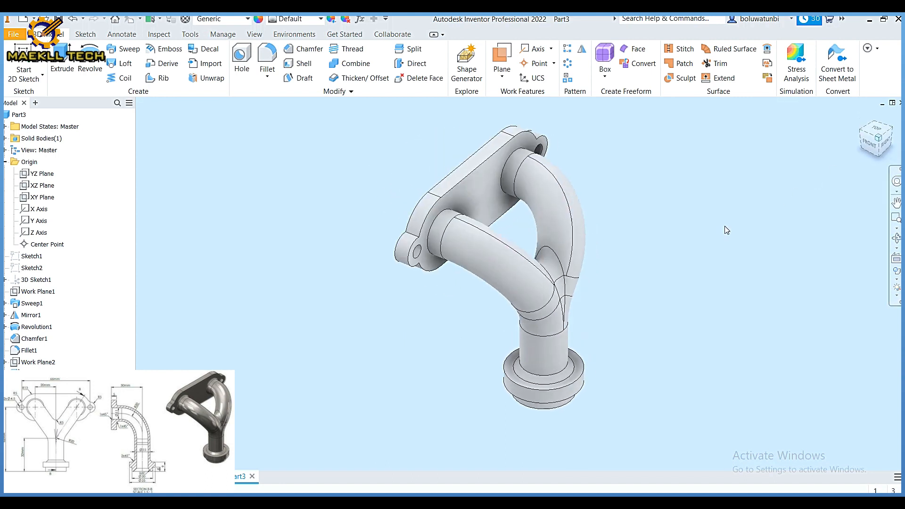
click(276, 62)
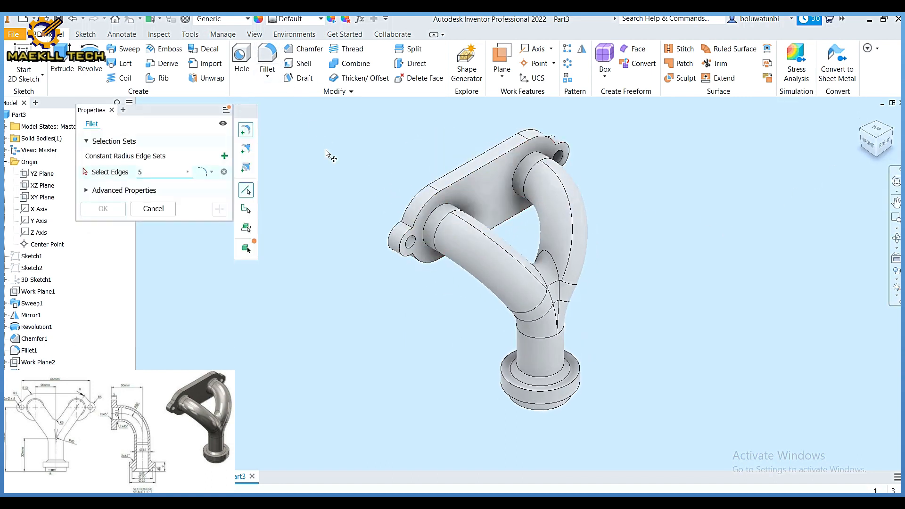
click(409, 227)
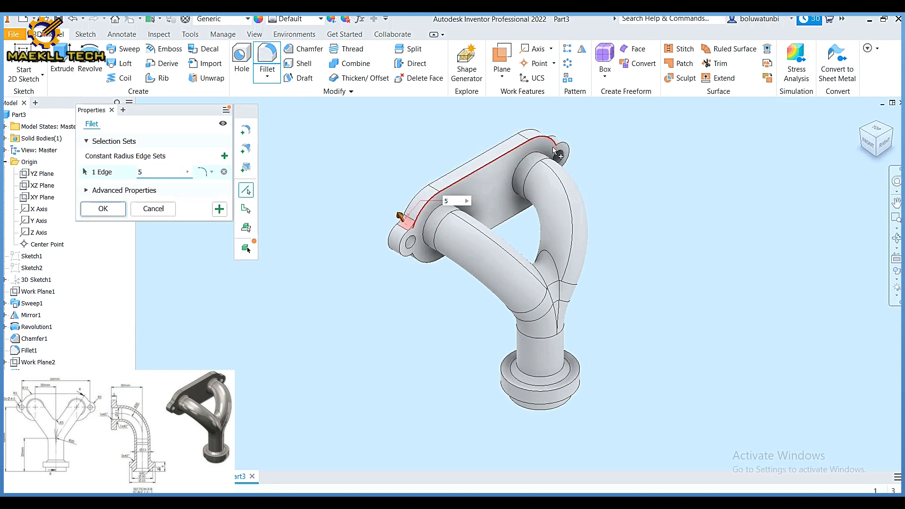
click(870, 153)
click(465, 169)
click(899, 146)
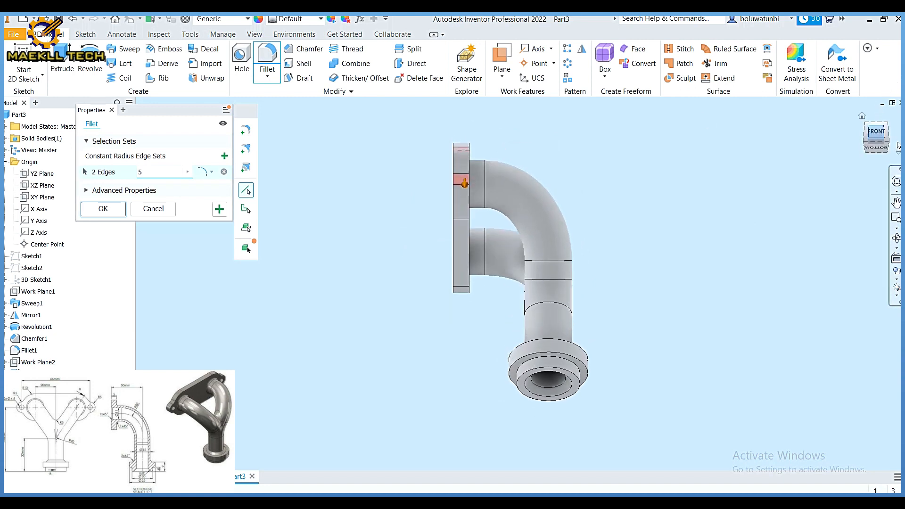
click(889, 133)
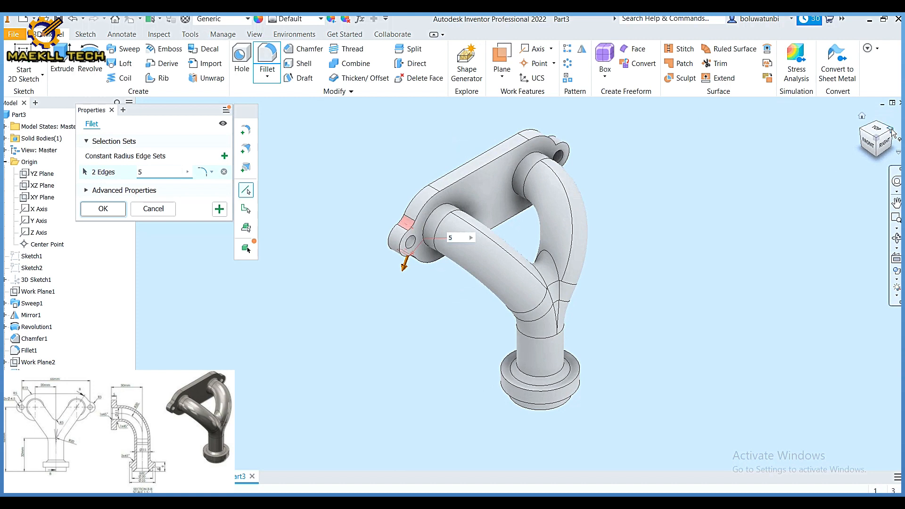
click(892, 130)
click(639, 227)
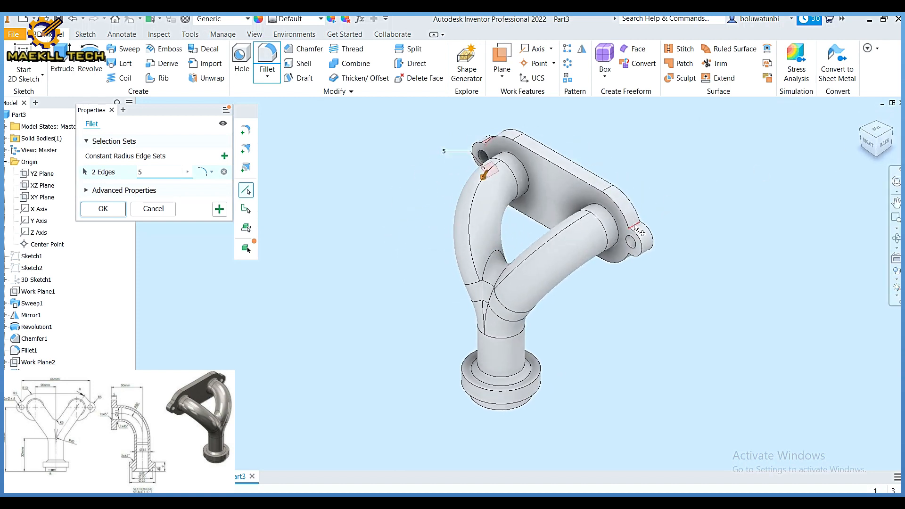
click(879, 156)
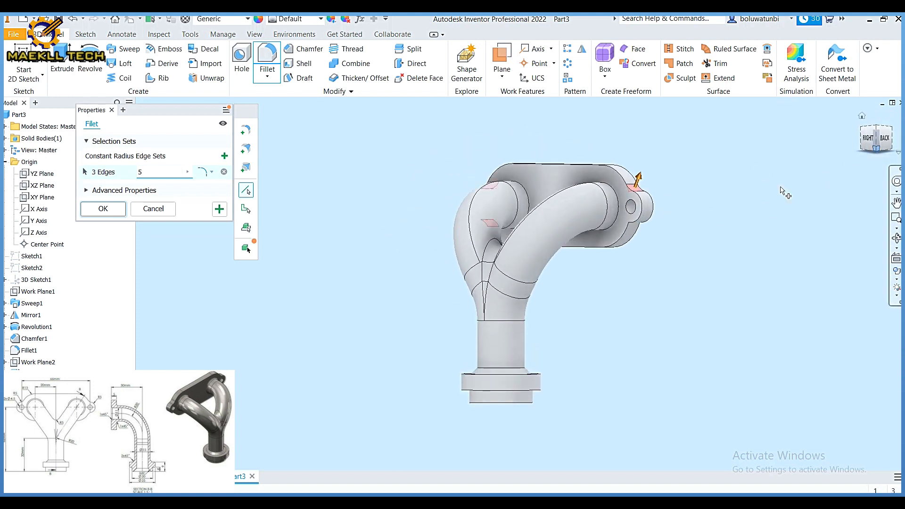
click(639, 220)
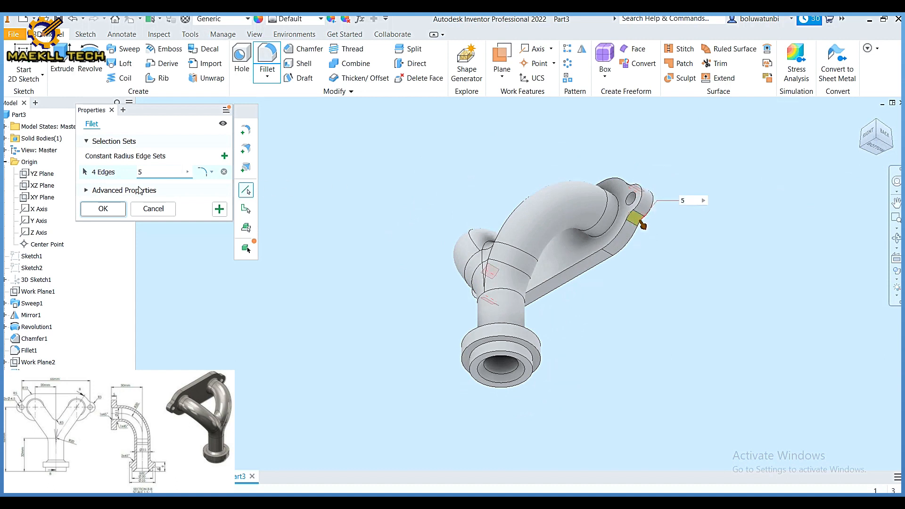
click(103, 209)
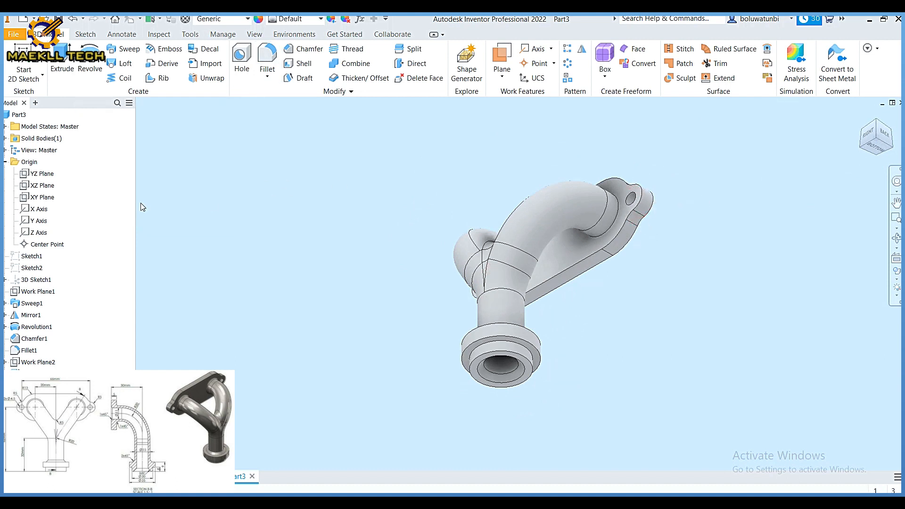
Chamfer the circular edges where both branch pipes meet the back of the flange with a 1 mm distance
click(302, 51)
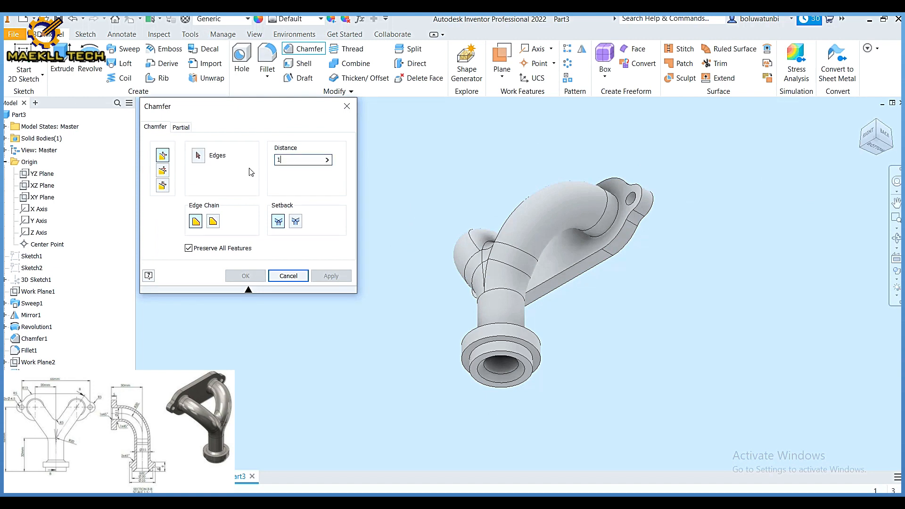
click(613, 233)
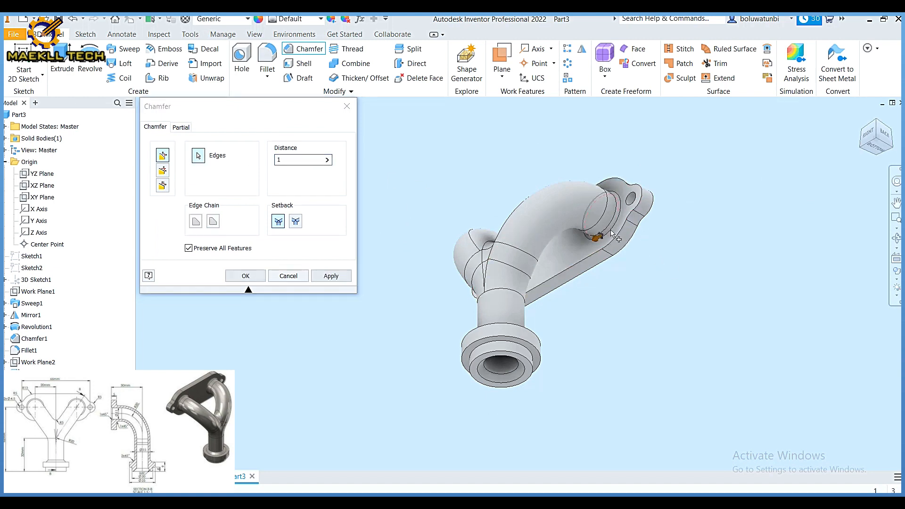
click(876, 132)
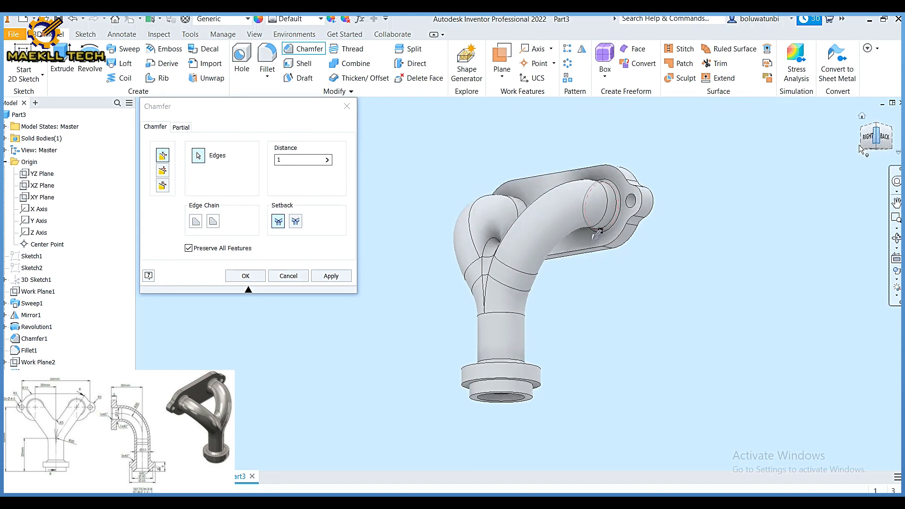
click(528, 203)
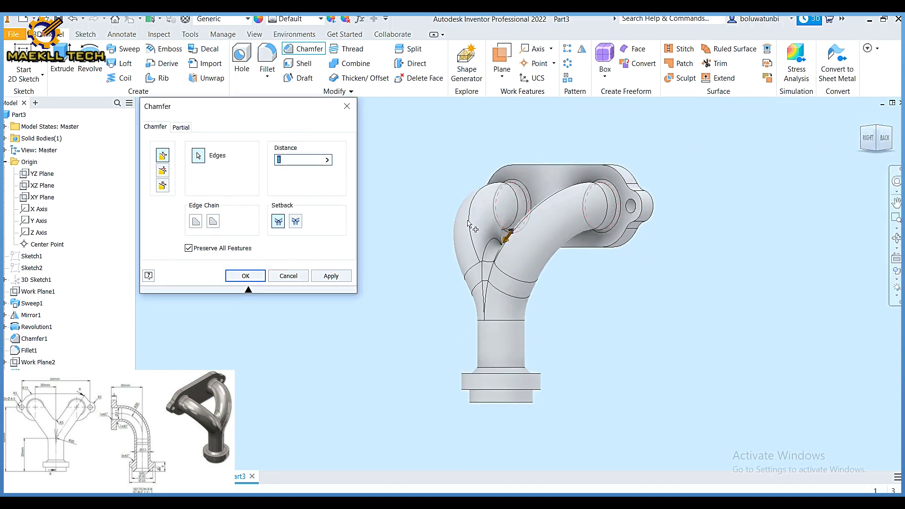
click(261, 280)
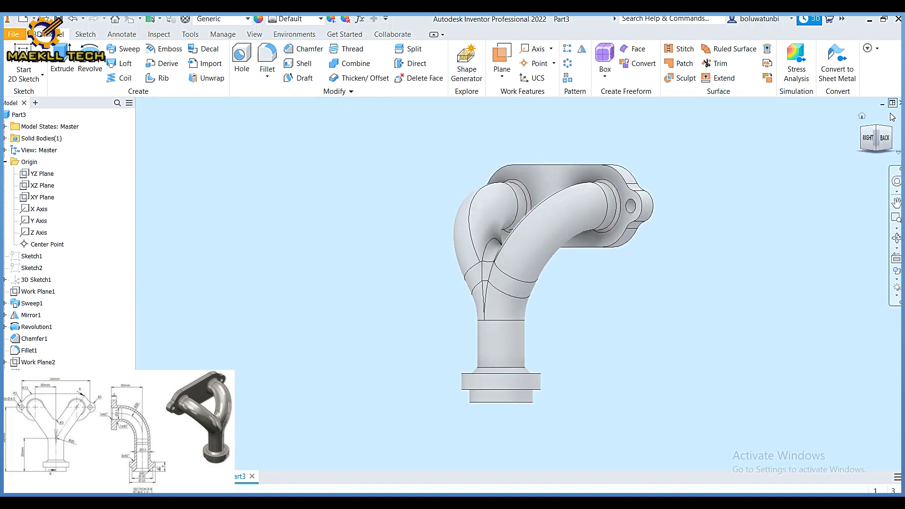
Apply the Galvanized appearance to the manifold
click(892, 132)
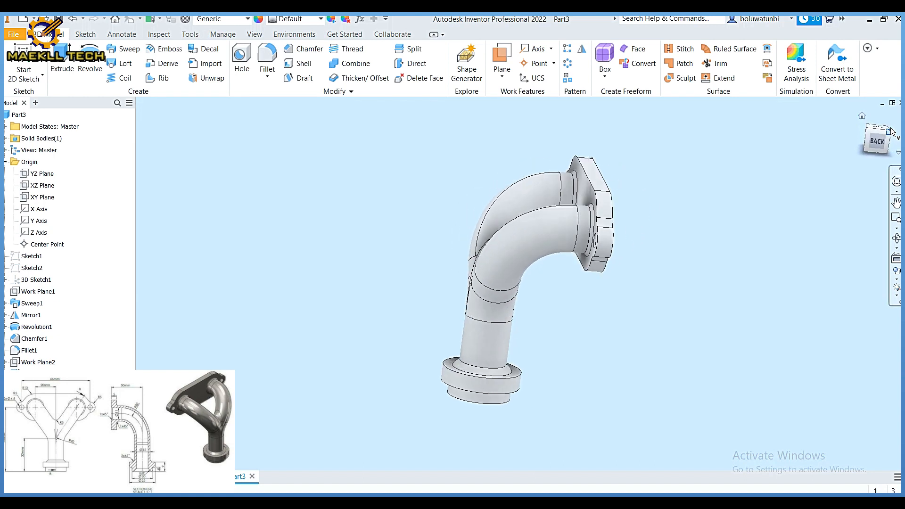
click(892, 132)
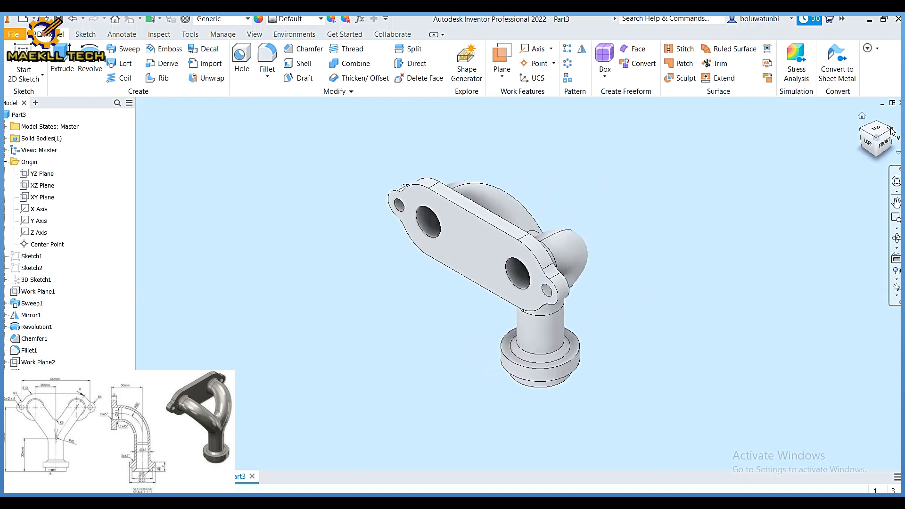
click(320, 20)
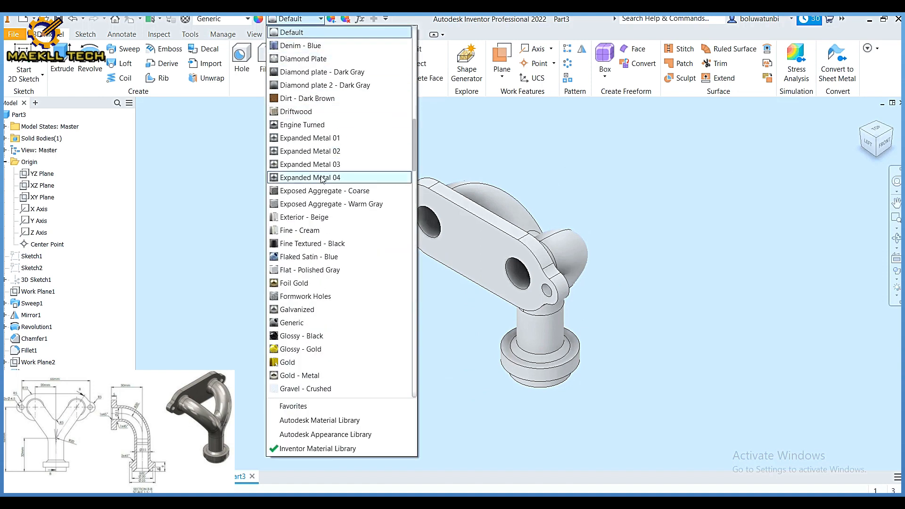
scroll(322, 179, down, 2)
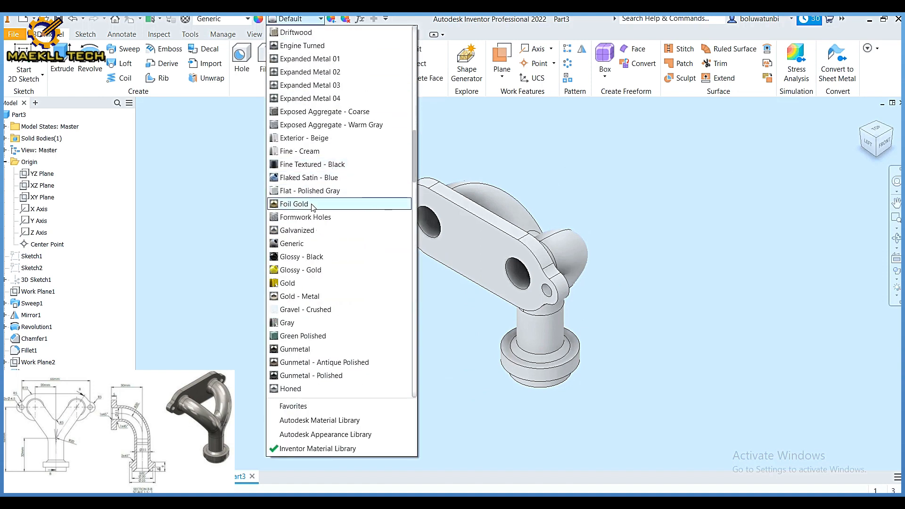
click(308, 230)
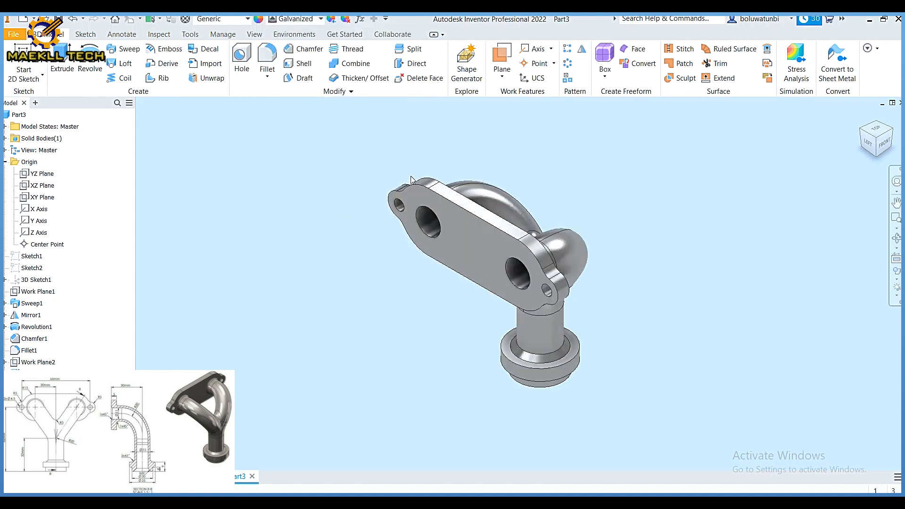
Switch the manifold's display to the Realistic visual style, viewed from the side where the branch pipes meet the flange
click(891, 133)
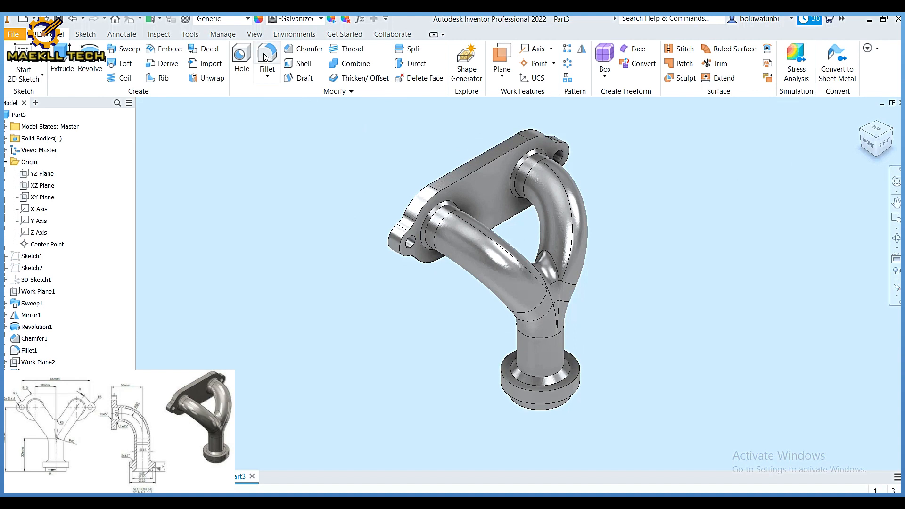
click(256, 36)
click(229, 76)
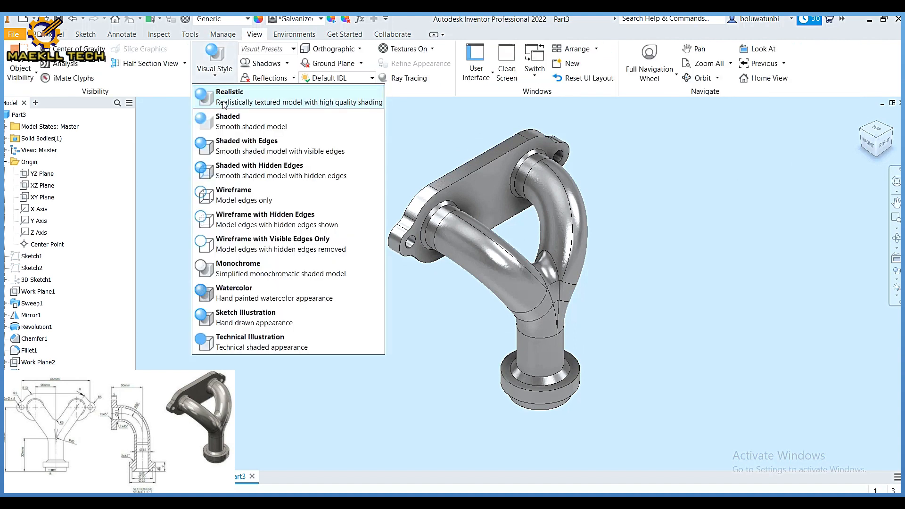
click(247, 105)
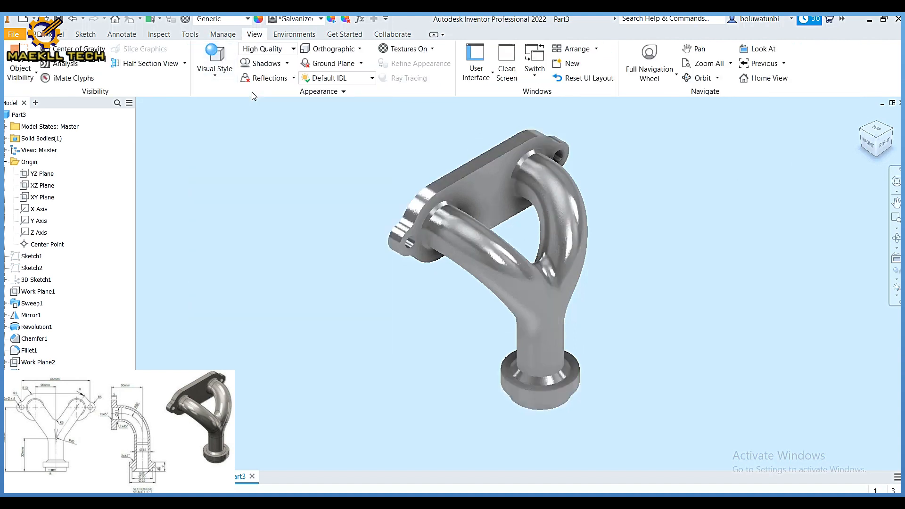
Inspect the finished manifold from the branch side, the flange face, straight from the side and in an isometric view
scroll(632, 231, down, 2)
middle_drag(632, 231, 602, 232)
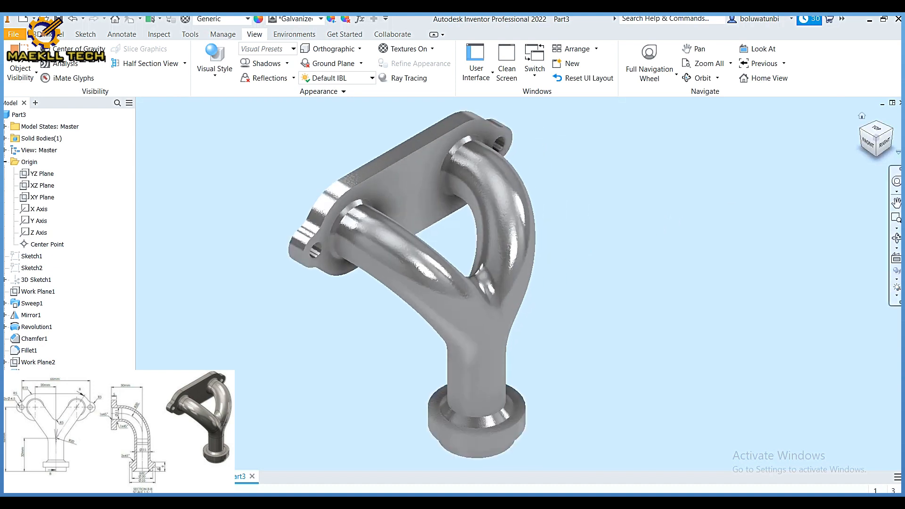
shift+middle_drag(572, 375, 632, 431)
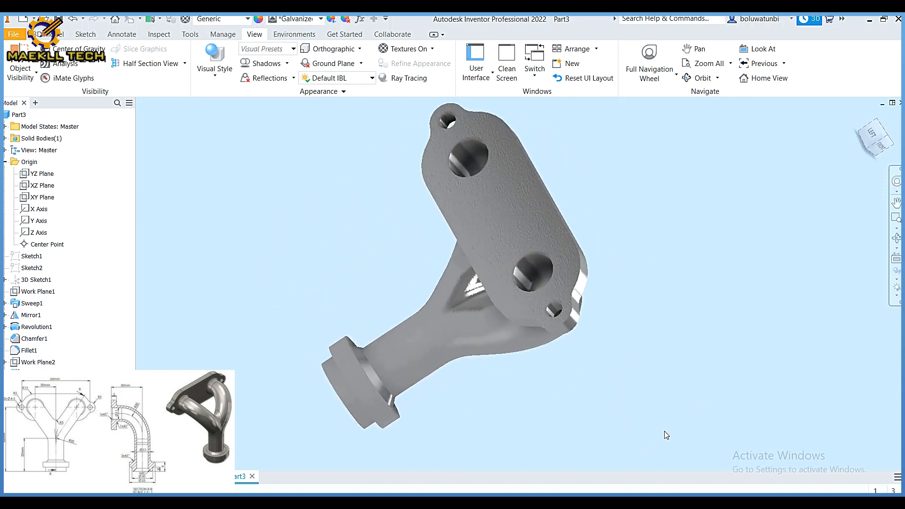
click(885, 152)
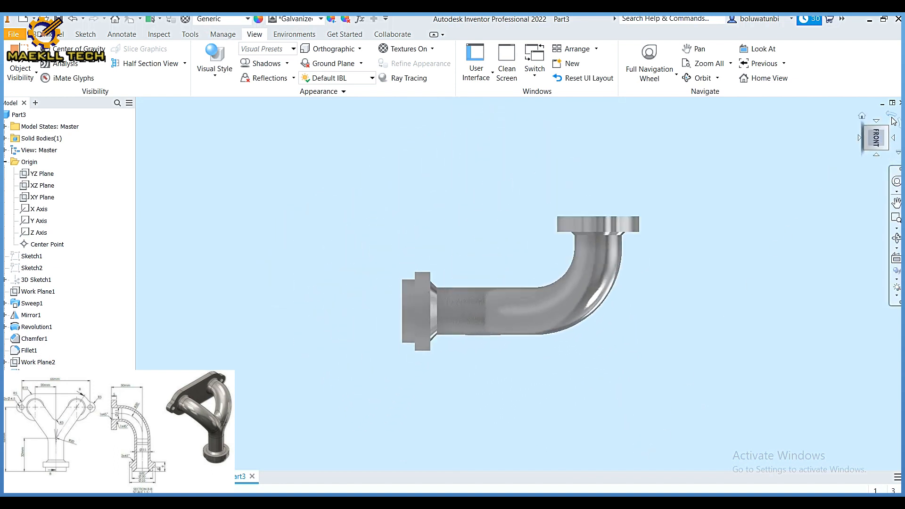
click(867, 131)
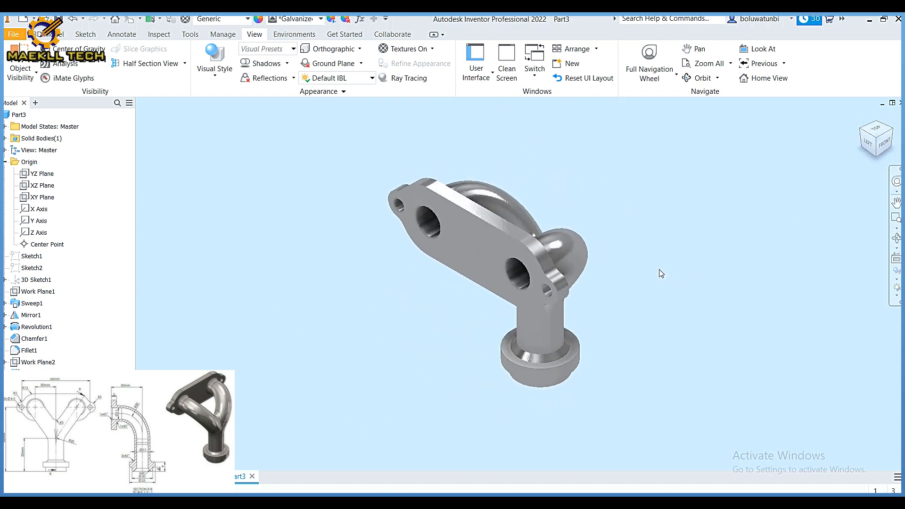
scroll(594, 308, up, 4)
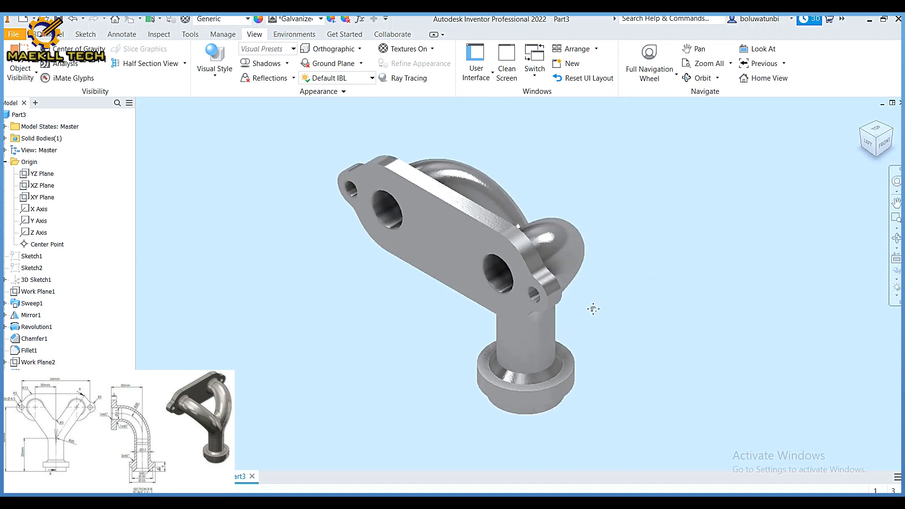